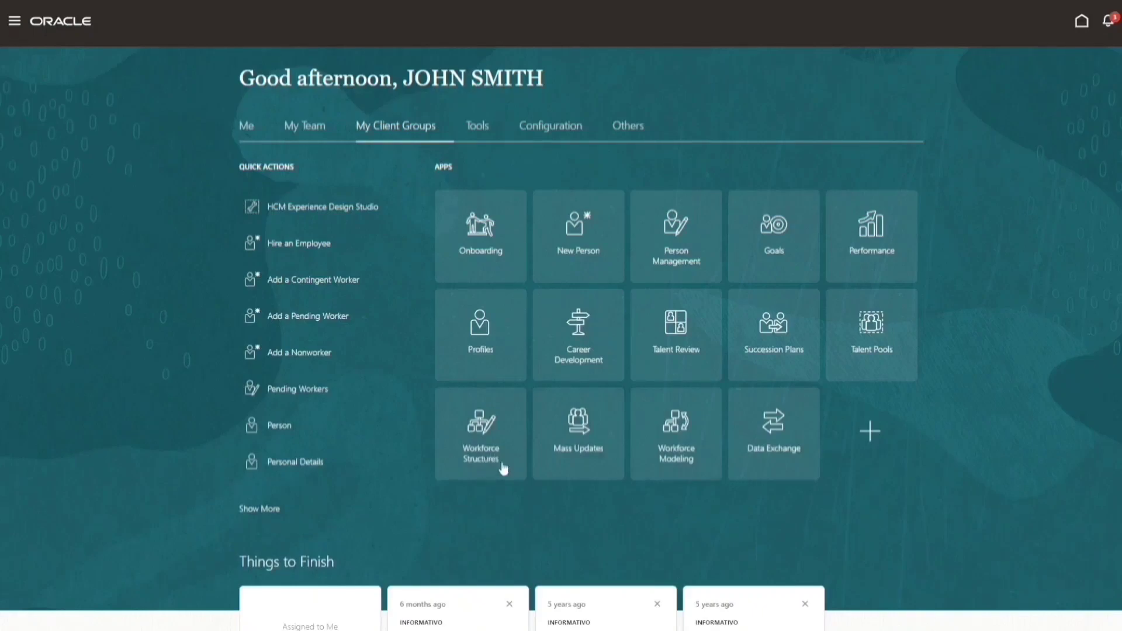
# Open Job Details in Workforce Structures and start adding a new job
pyautogui.click(466, 447)
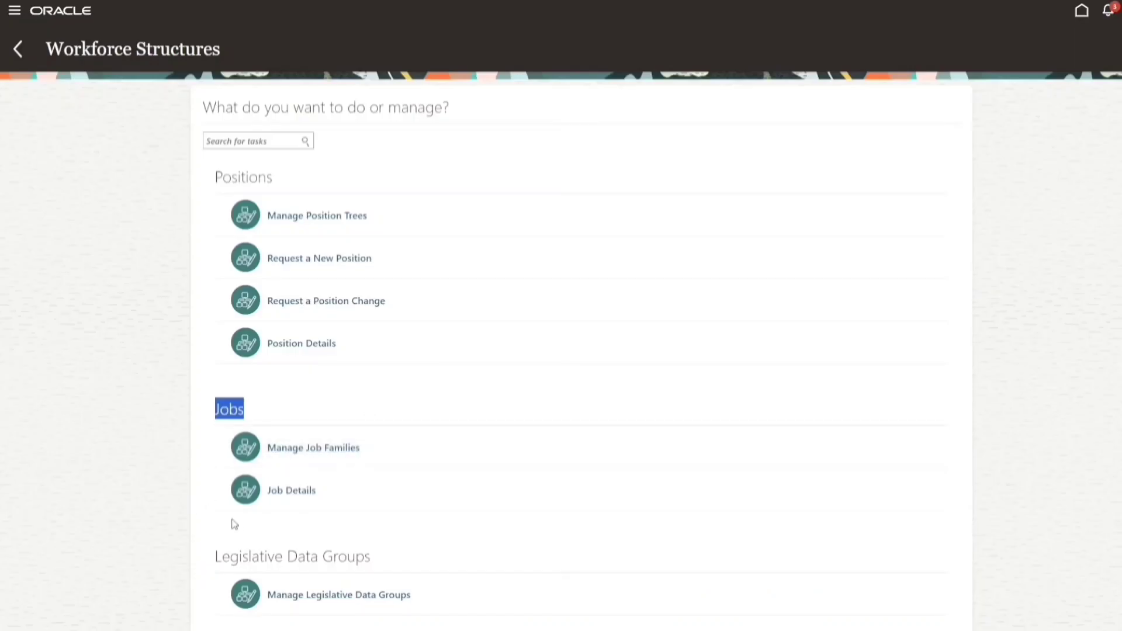
pyautogui.click(294, 495)
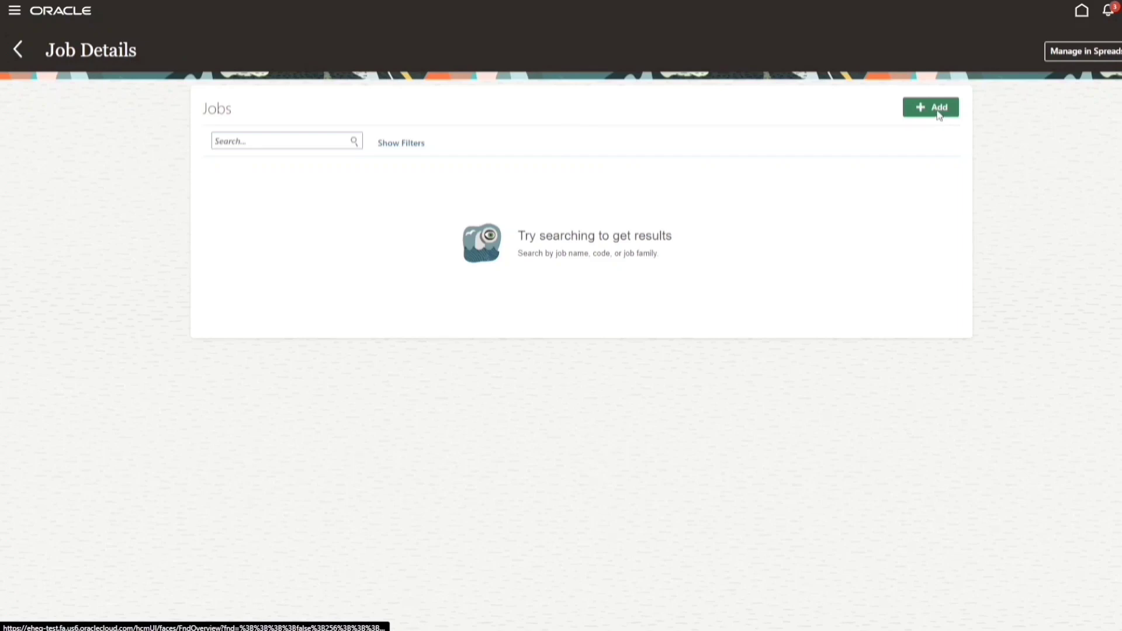
pyautogui.click(935, 108)
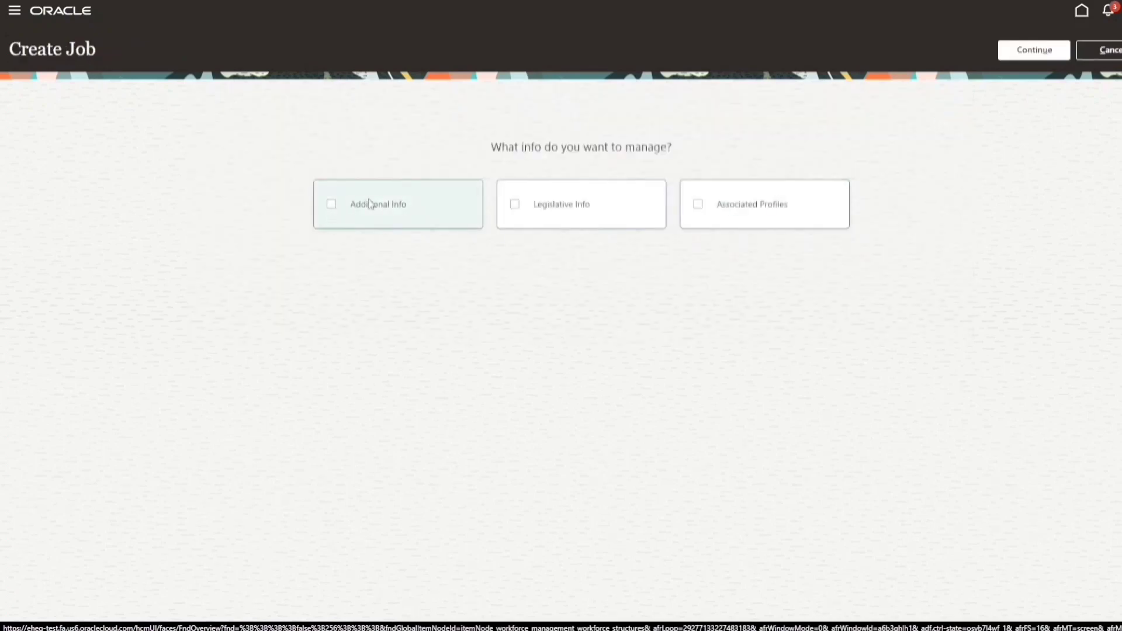
# Include Additional Info, Legislative Info and Associated Profiles in the new job and continue to its form
pyautogui.click(374, 210)
pyautogui.click(561, 208)
pyautogui.click(770, 205)
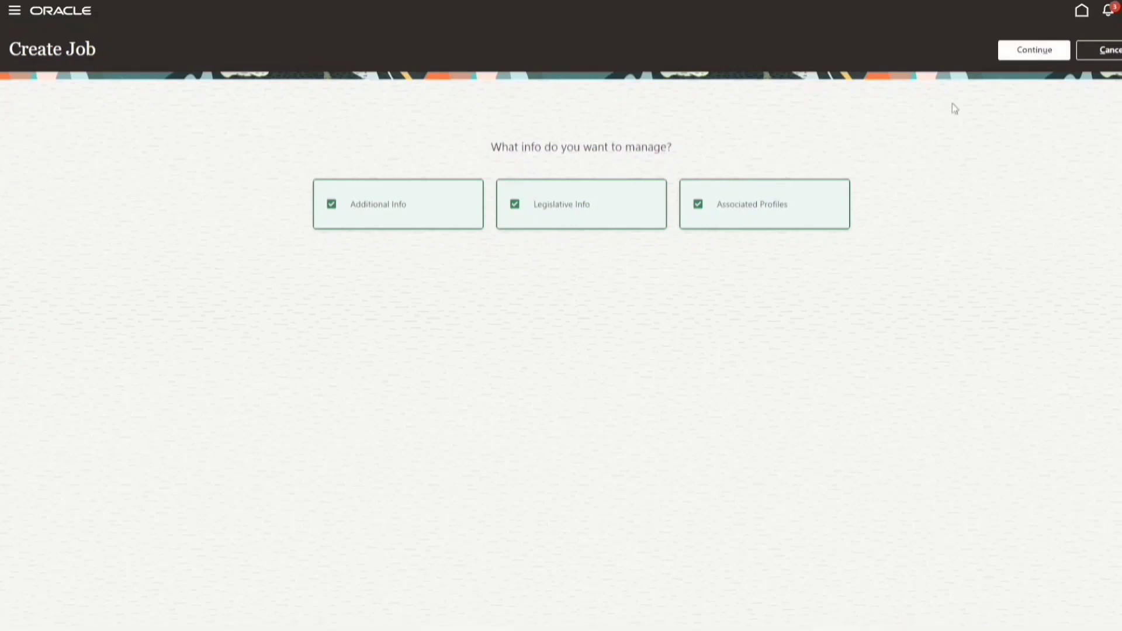
pyautogui.click(1035, 52)
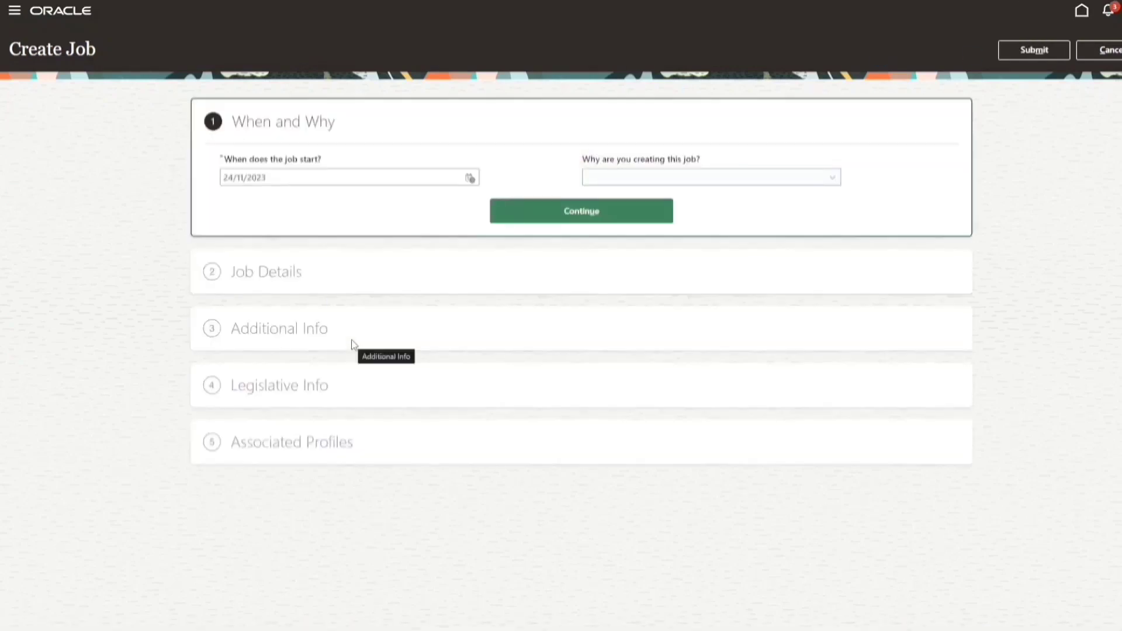
# Set the job start date to 01/01/2021, leave the creation reason blank, and continue to the job details
pyautogui.click(295, 175)
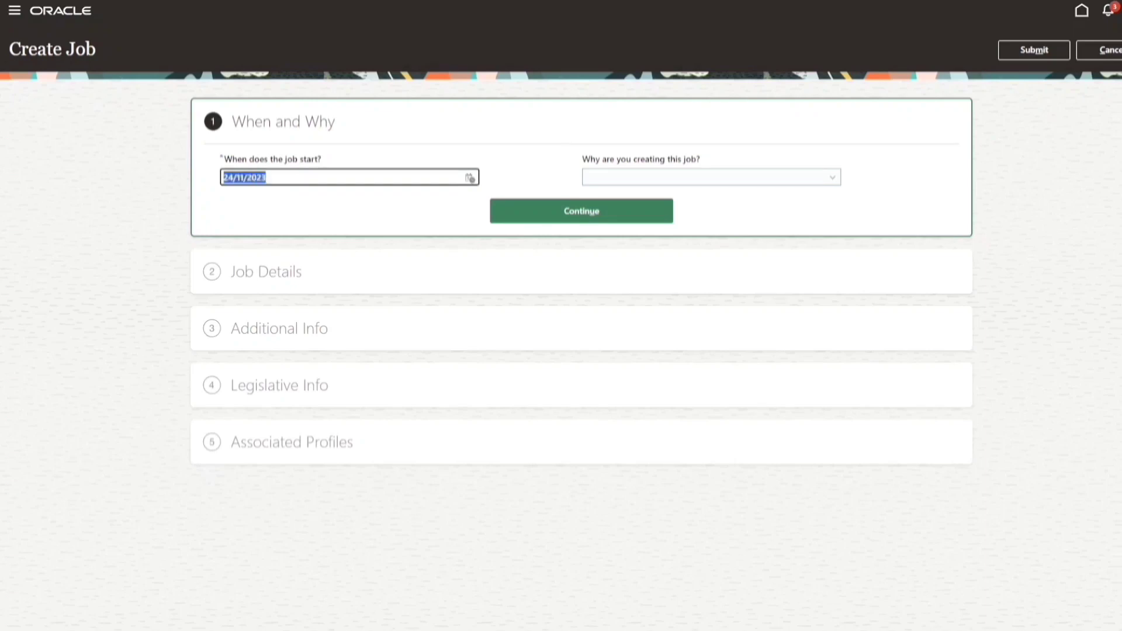
pyautogui.write('01/01/202')
pyautogui.press('Tab')
pyautogui.moveTo(584, 164); pyautogui.dragTo(722, 164)
pyautogui.click(585, 176)
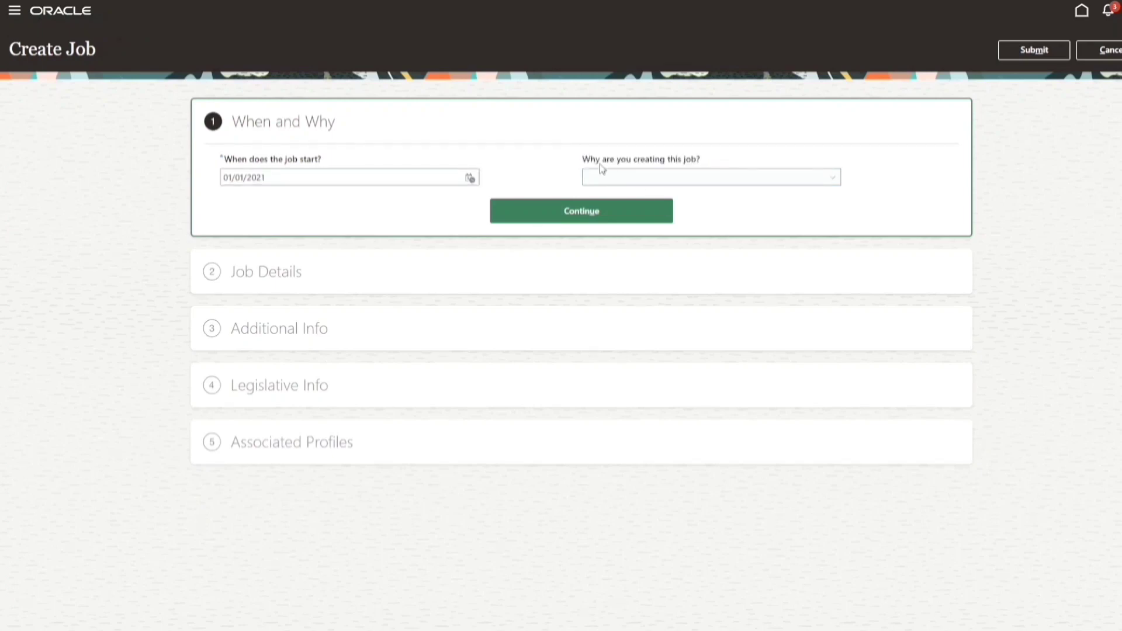
pyautogui.moveTo(583, 160); pyautogui.dragTo(652, 163)
pyautogui.click(645, 182)
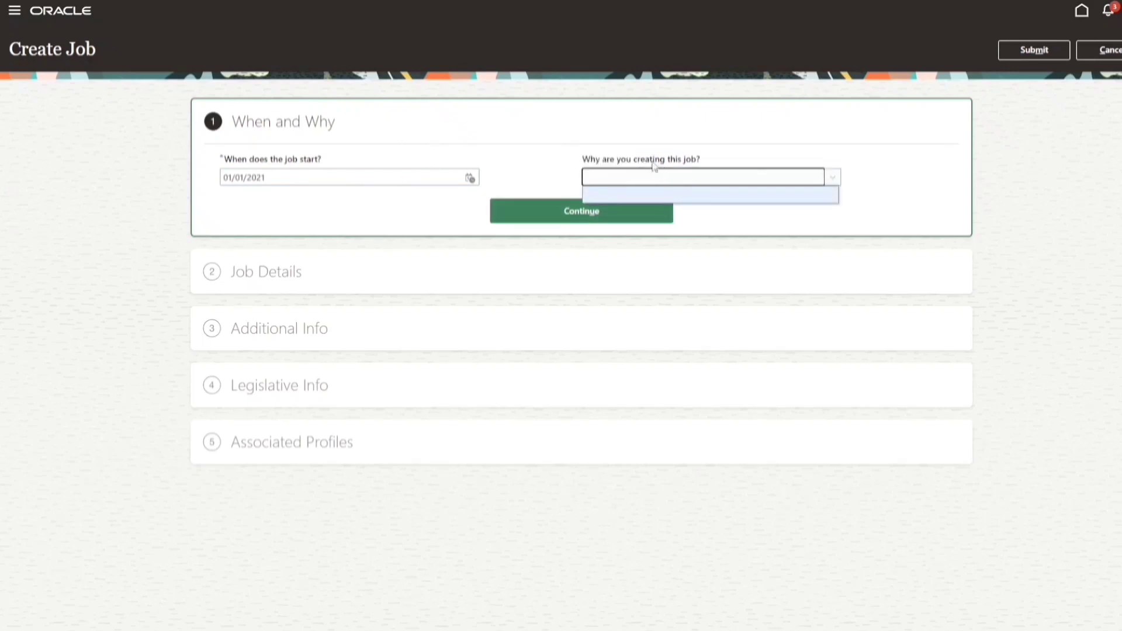
pyautogui.click(653, 165)
pyautogui.tripleClick(653, 165)
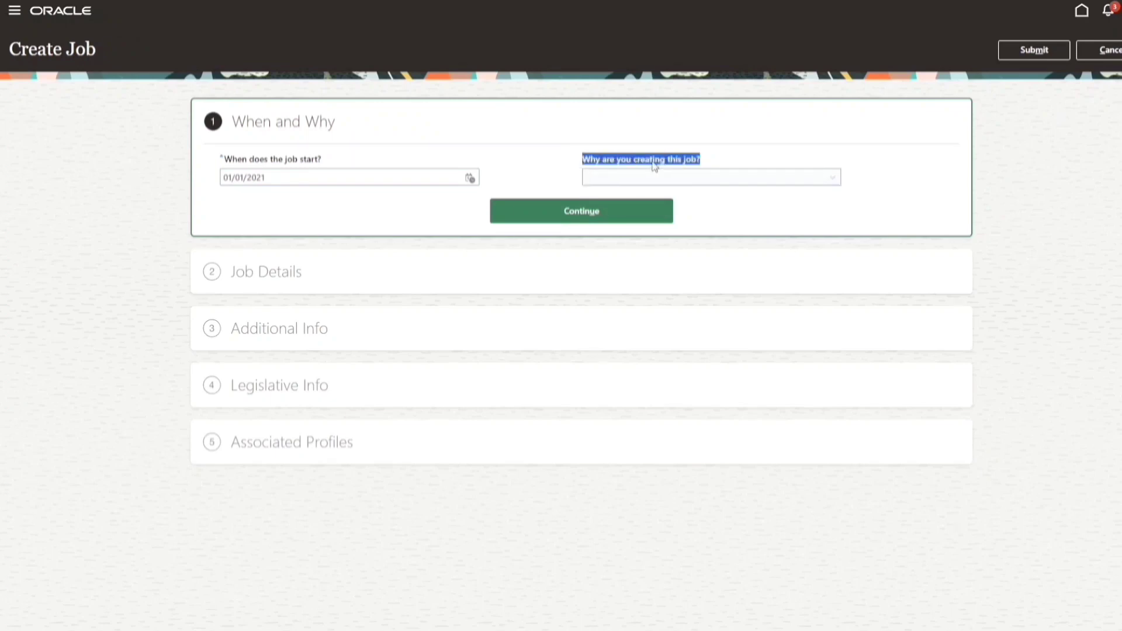
pyautogui.click(503, 211)
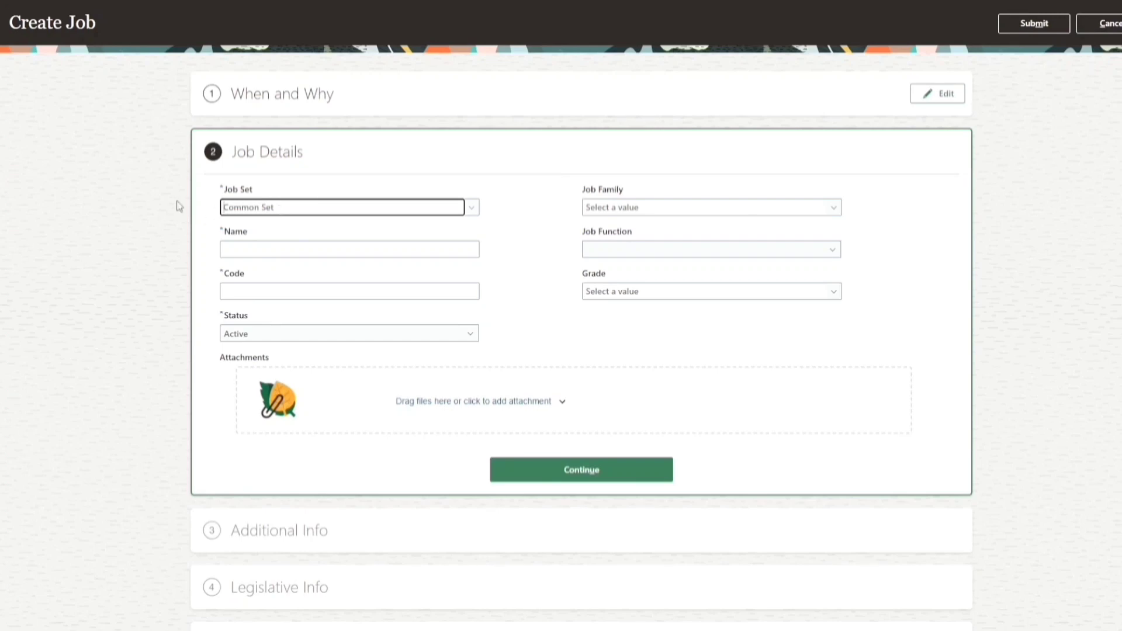
# Enter the job name ANALISTA DE SISTEMAS and the code 9999999
pyautogui.click(261, 255)
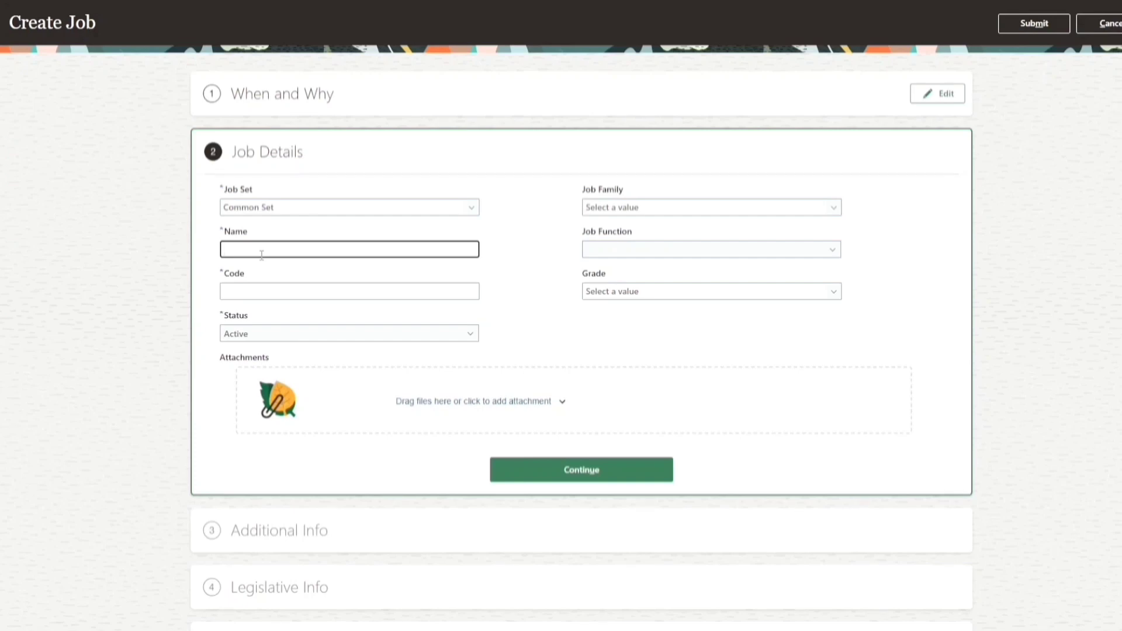
pyautogui.write('ANALISTA DE SISTEMAS')
pyautogui.press('Tab')
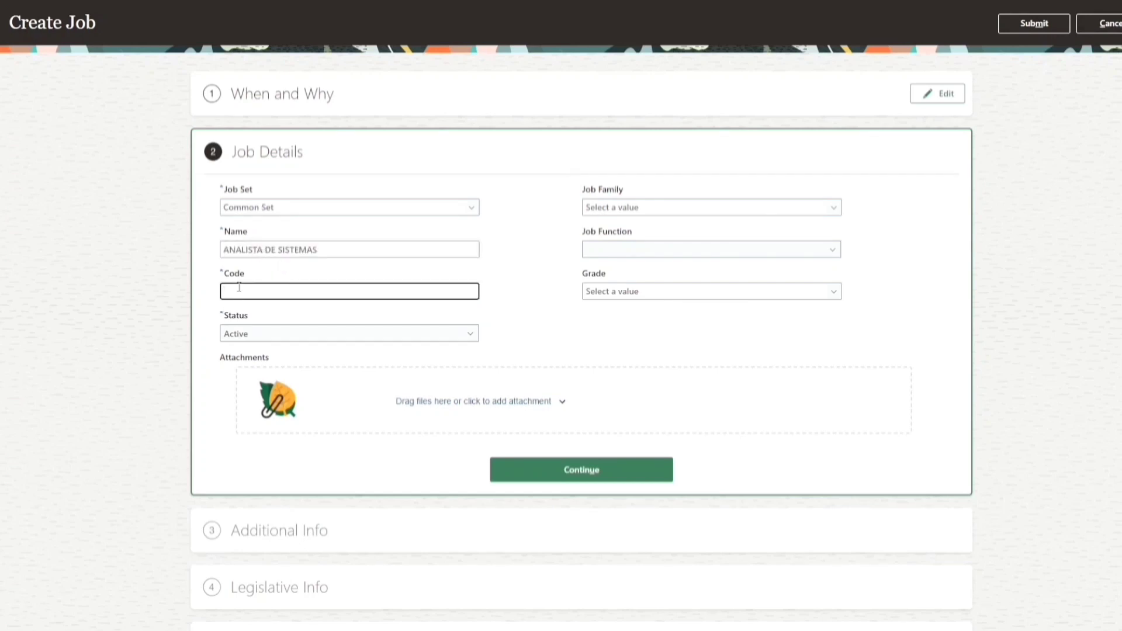
pyautogui.write('99999')
pyautogui.hotkey('shift', 'Left')
pyautogui.hotkey('shift', 'Left')
pyautogui.hotkey('shift', 'Left')
pyautogui.press('Right')
# Review the job set, name, code, job family and grade fields and the available job function options
pyautogui.moveTo(307, 291); pyautogui.dragTo(75, 295)
pyautogui.moveTo(262, 278); pyautogui.dragTo(188, 280)
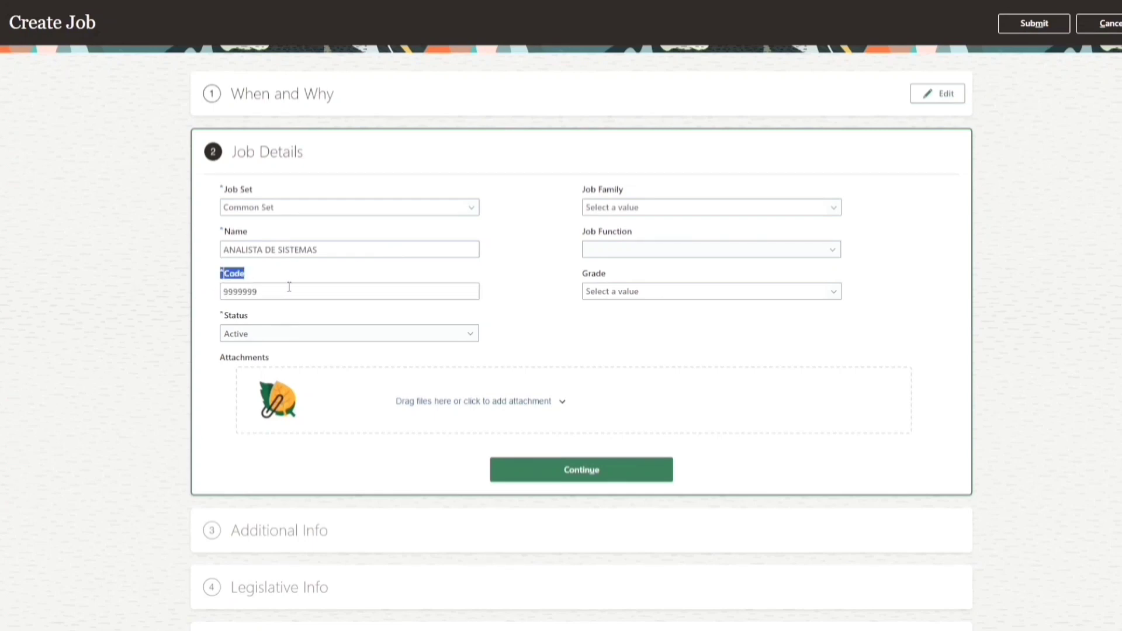
pyautogui.moveTo(290, 289); pyautogui.dragTo(139, 305)
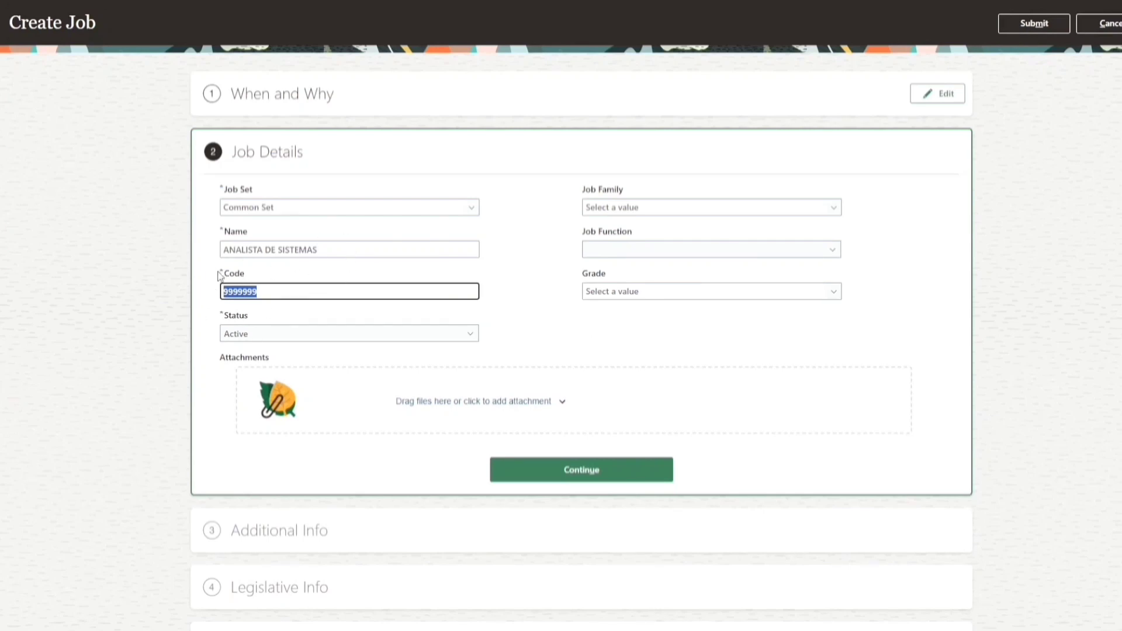
pyautogui.moveTo(322, 250); pyautogui.dragTo(223, 251)
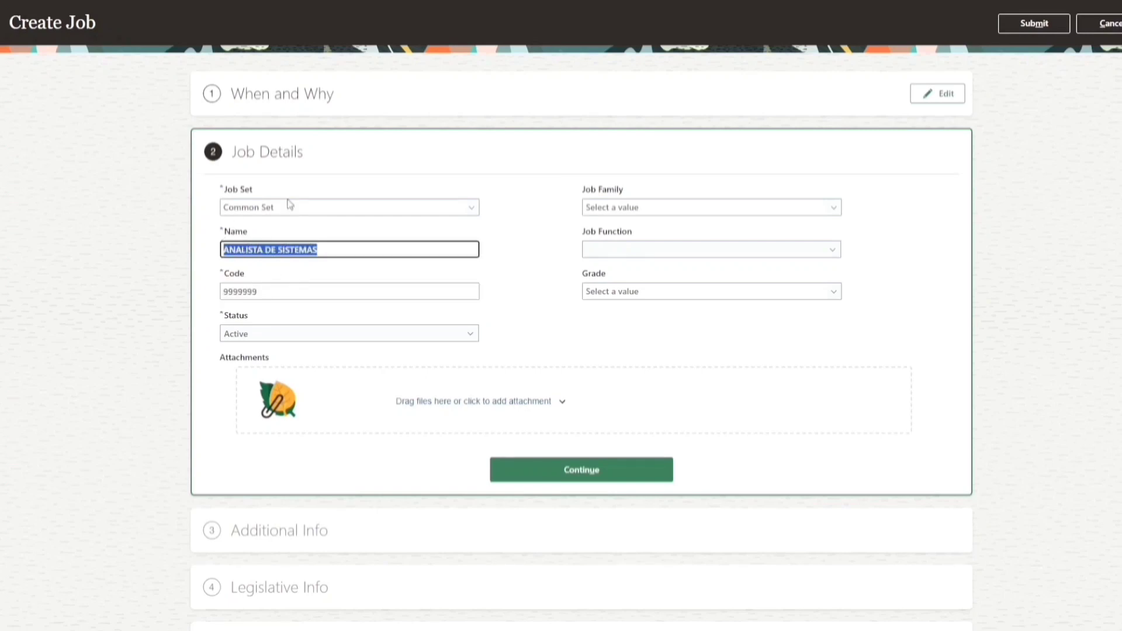
pyautogui.moveTo(292, 210); pyautogui.dragTo(169, 202)
pyautogui.moveTo(320, 251); pyautogui.dragTo(198, 259)
pyautogui.moveTo(284, 292); pyautogui.dragTo(66, 299)
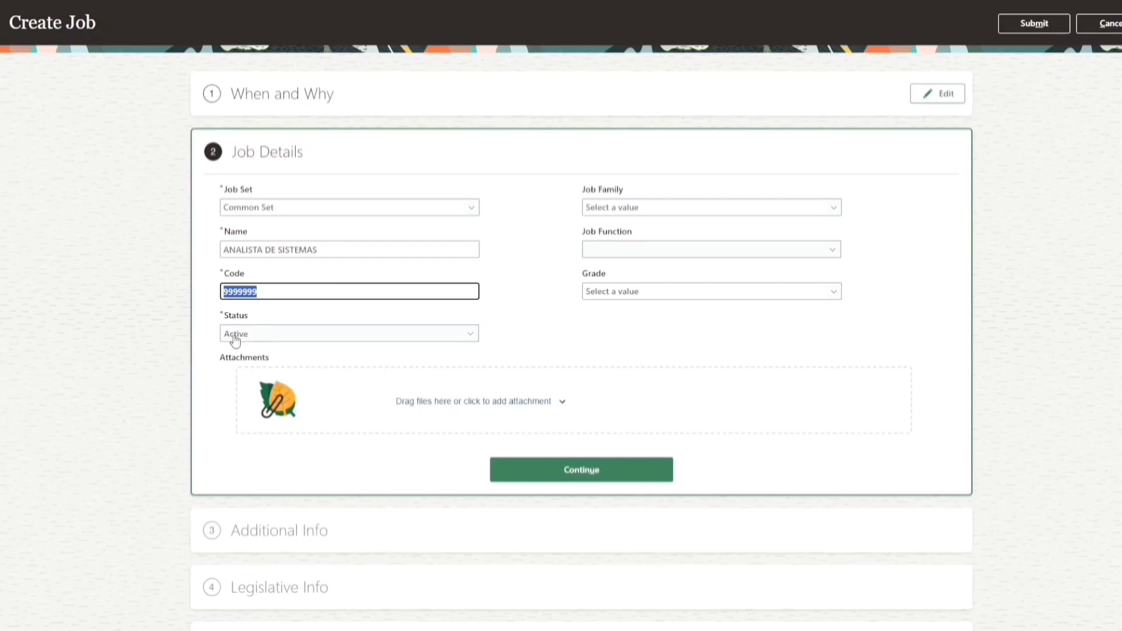
pyautogui.click(608, 221)
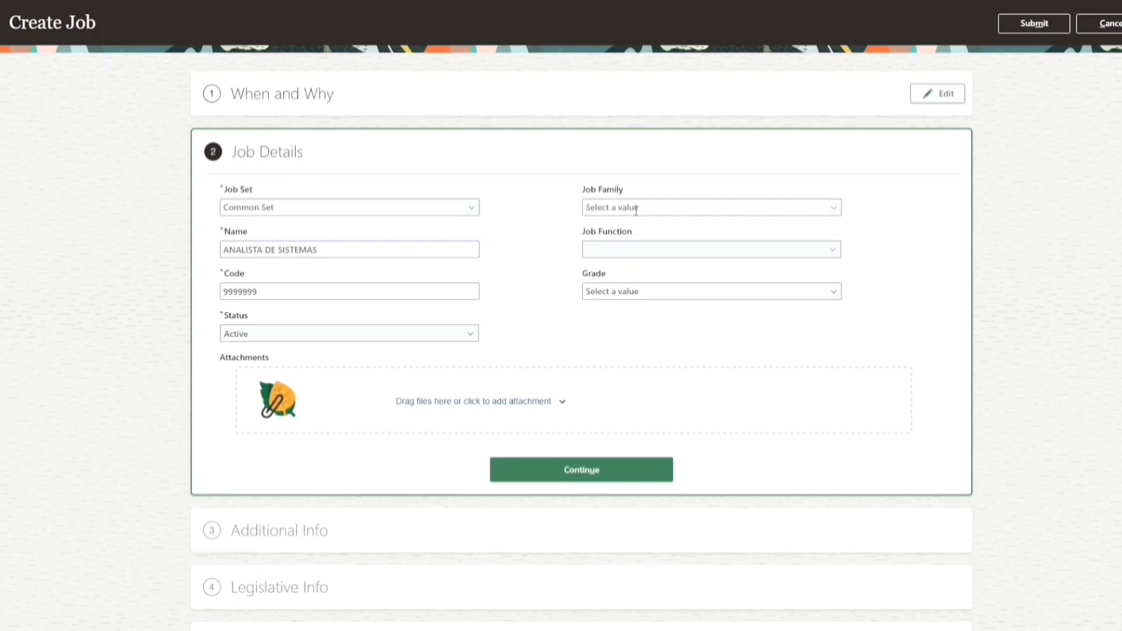
pyautogui.click(608, 254)
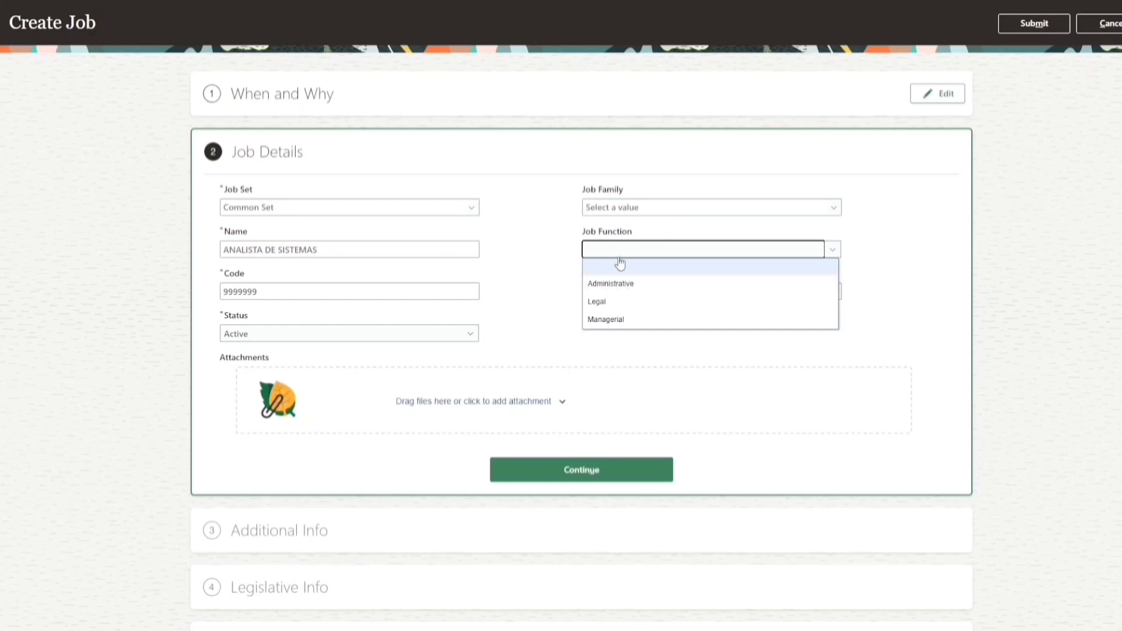
pyautogui.click(563, 318)
pyautogui.moveTo(582, 275); pyautogui.dragTo(661, 276)
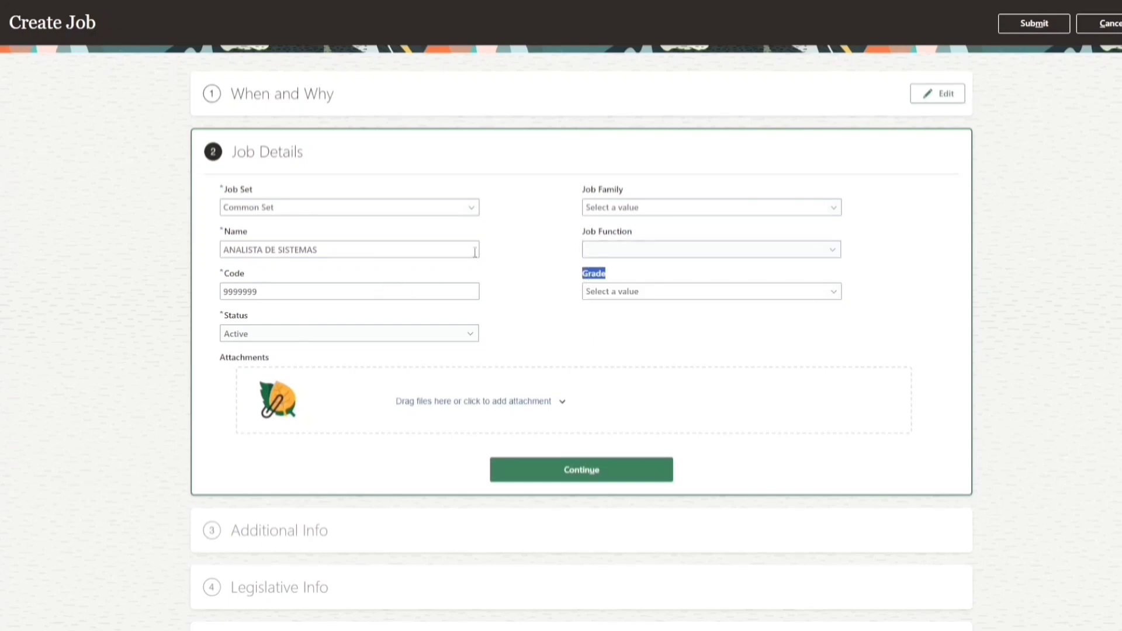
pyautogui.click(497, 305)
# Set the job function to Administrative and complete the Job Details section
pyautogui.click(629, 251)
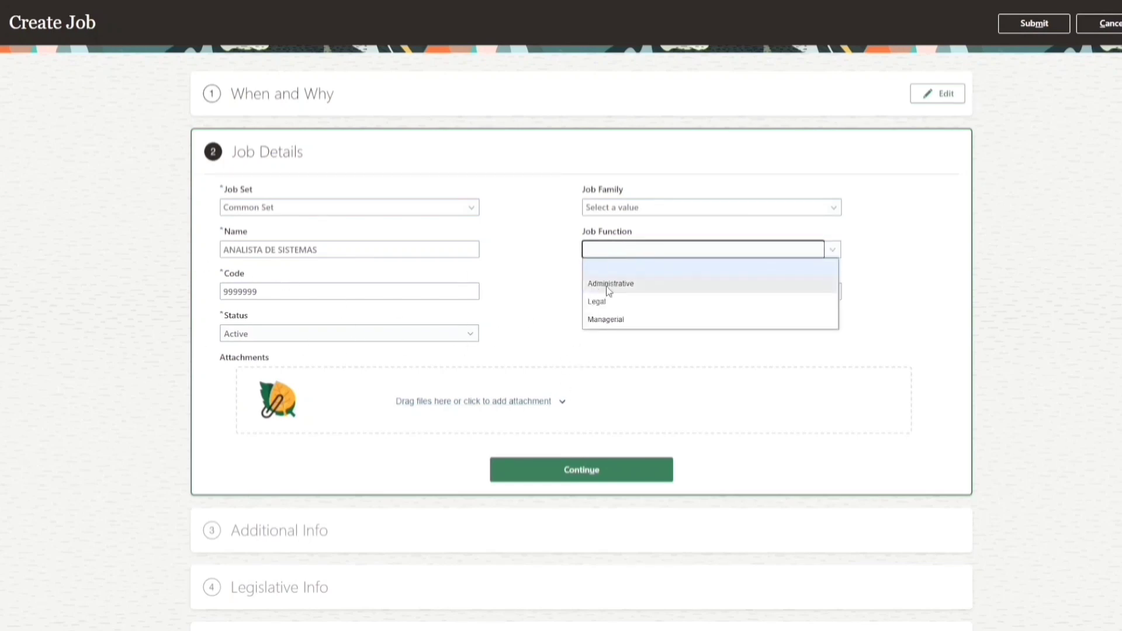
pyautogui.click(608, 285)
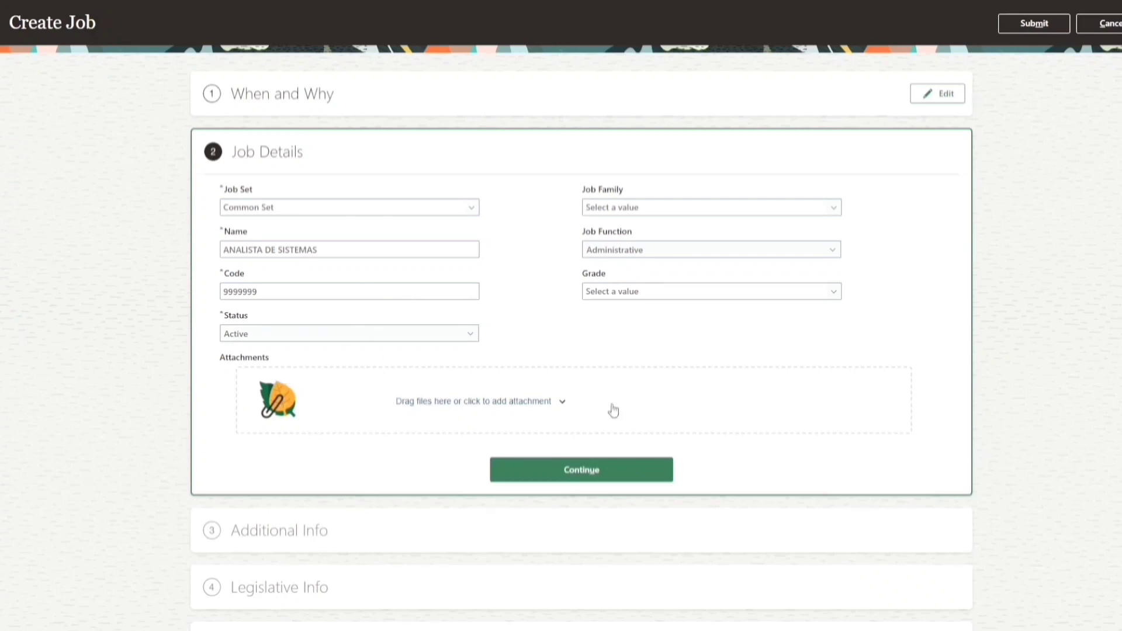
pyautogui.click(552, 462)
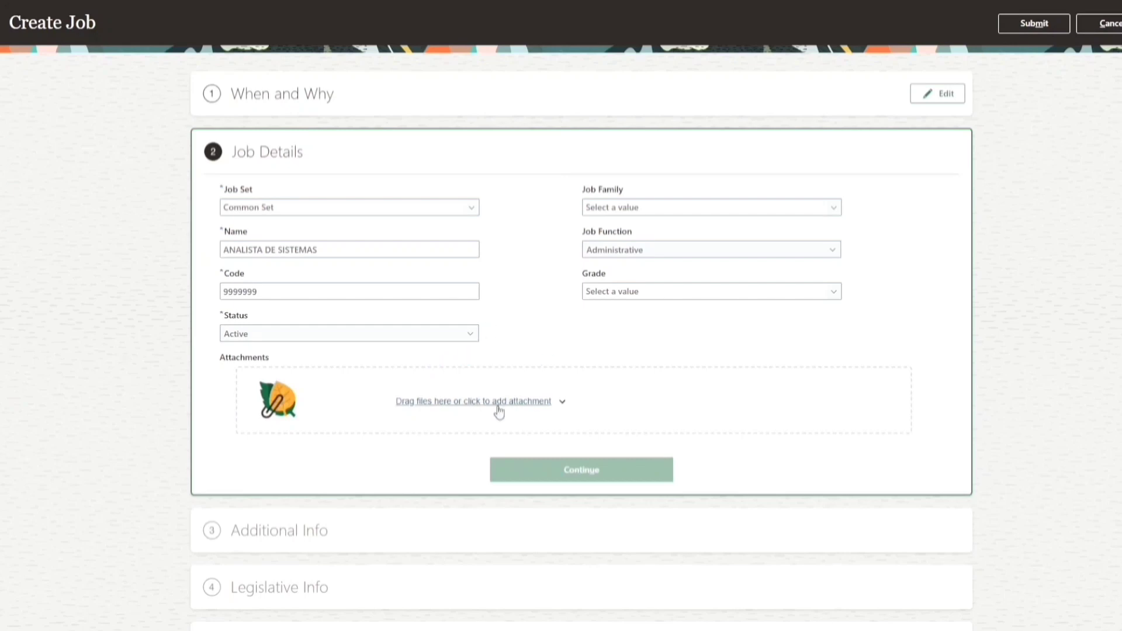
# Continue past the Additional Info section without entering any values
pyautogui.moveTo(237, 210); pyautogui.dragTo(348, 212)
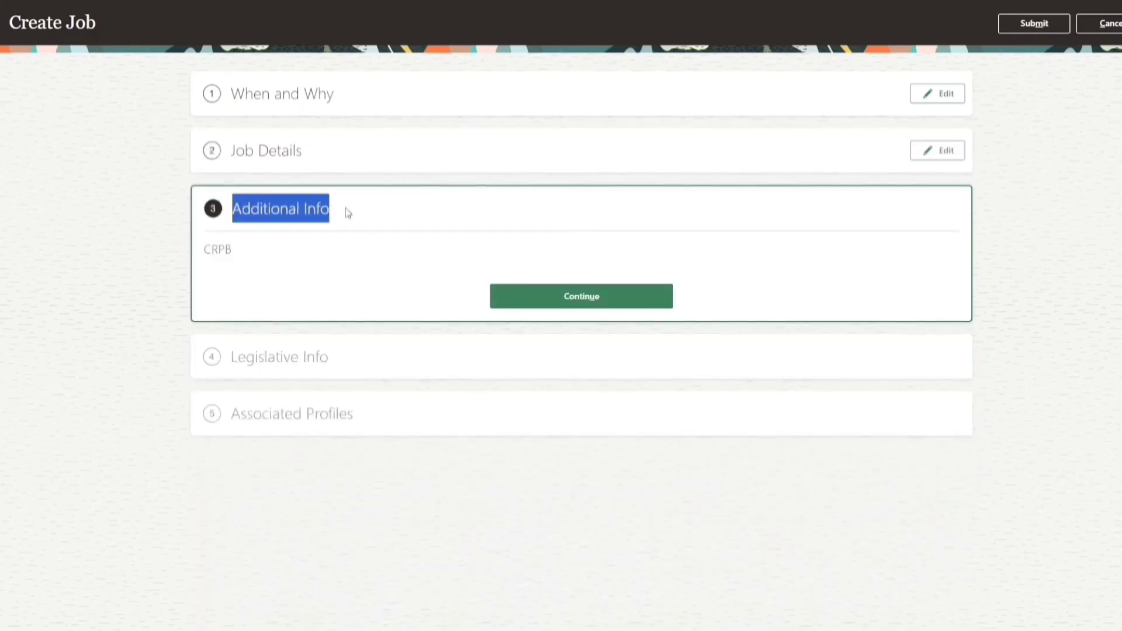
pyautogui.moveTo(299, 296); pyautogui.dragTo(224, 264)
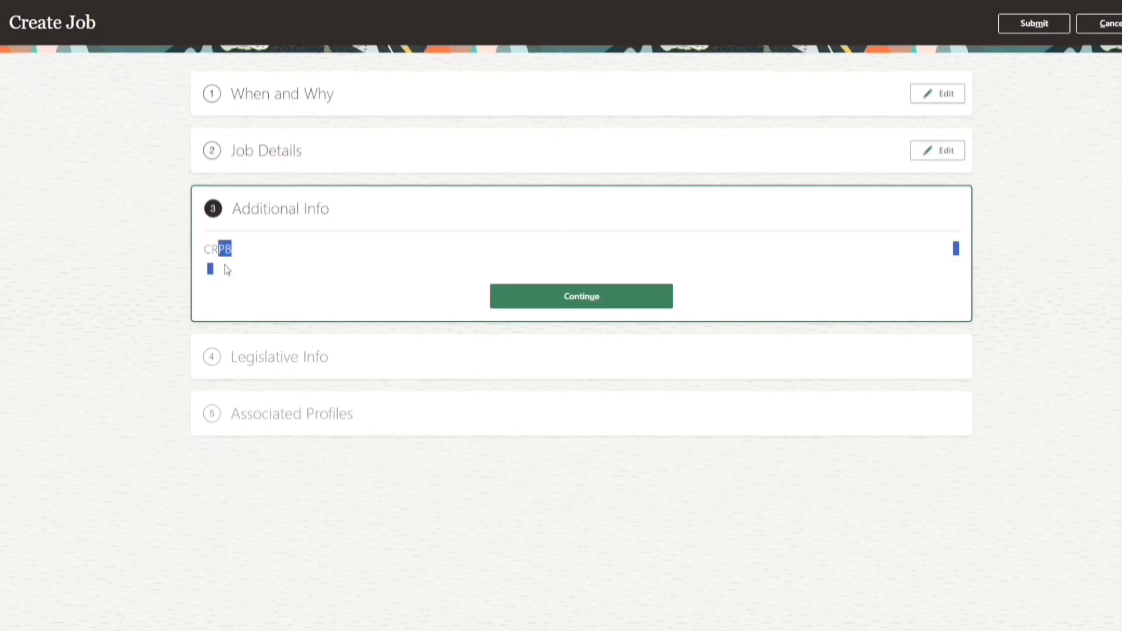
pyautogui.click(598, 303)
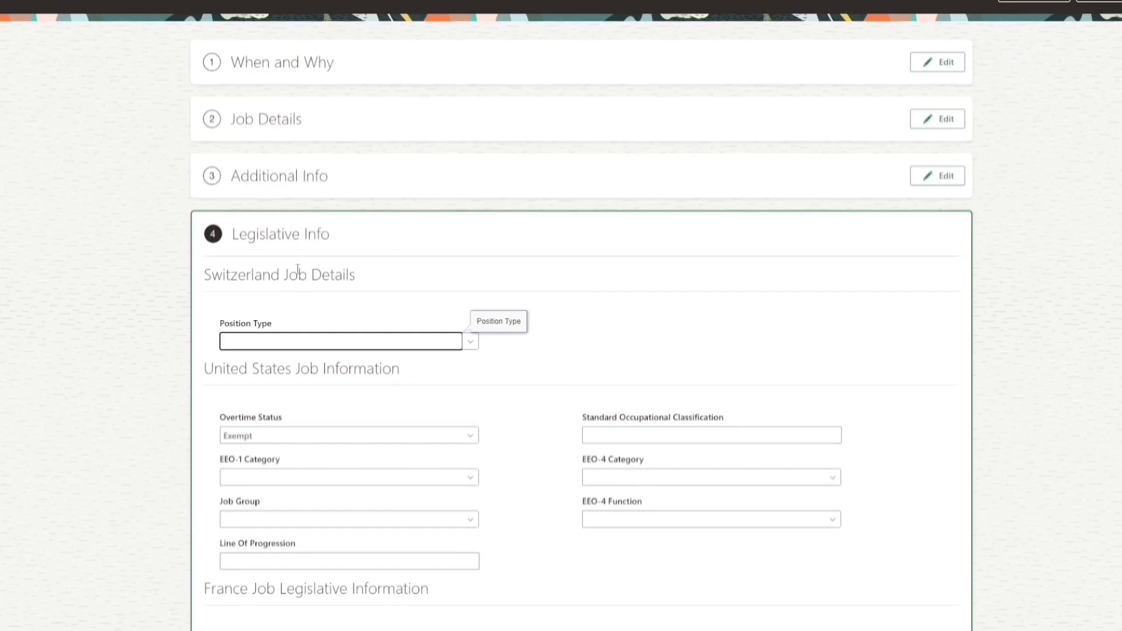
# Review the country-specific sections of Legislative Info, including Switzerland, United States, France, Canada, Mexico and Brazil
pyautogui.scroll(1, 231, 315)
pyautogui.moveTo(233, 295); pyautogui.dragTo(383, 298)
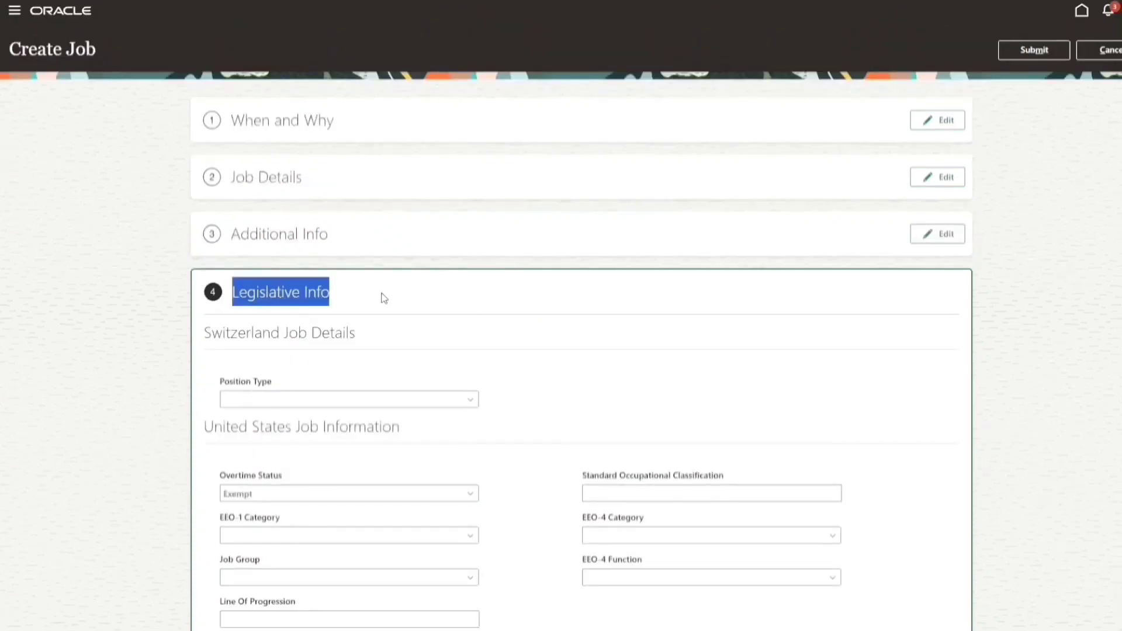
pyautogui.scroll(-4, 420, 316)
pyautogui.scroll(3, 298, 175)
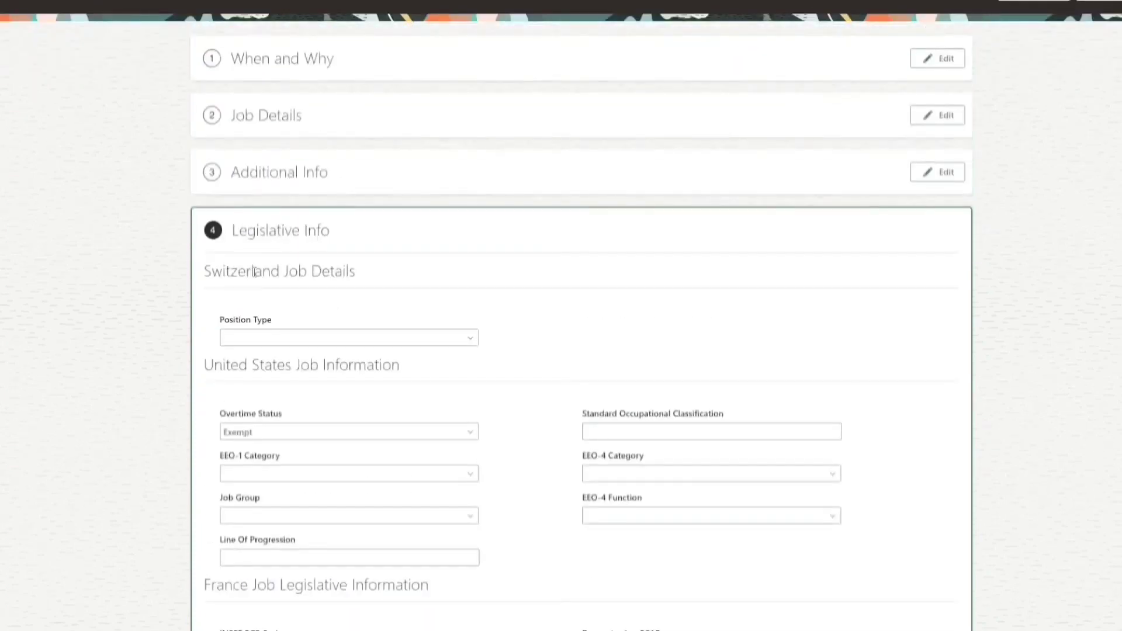
pyautogui.moveTo(227, 274); pyautogui.dragTo(533, 389)
pyautogui.scroll(-2, 447, 339)
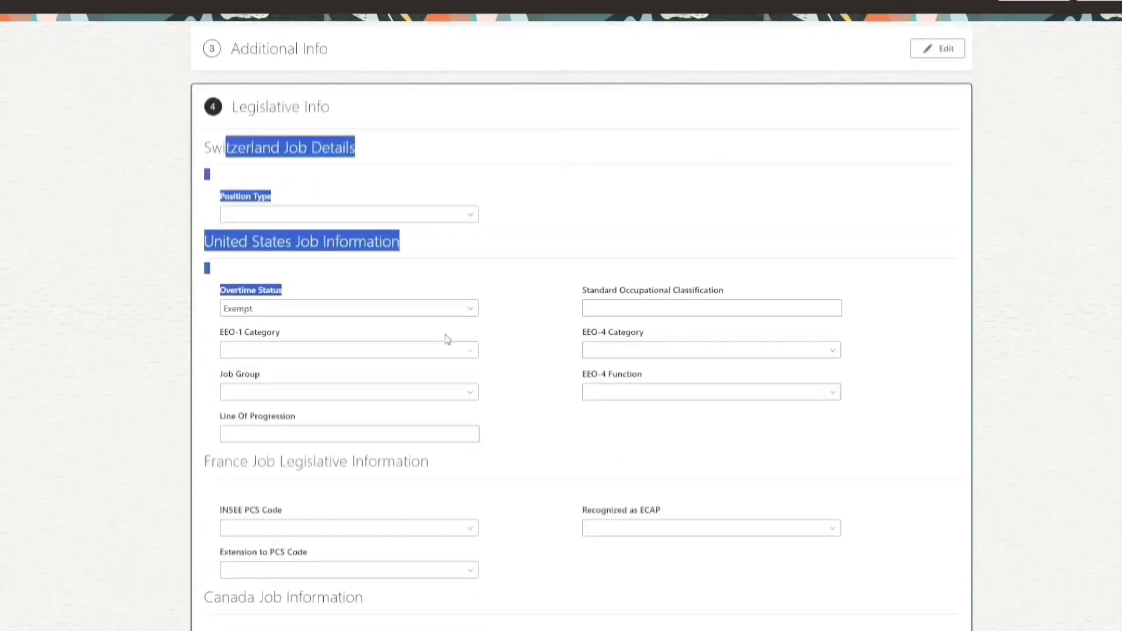
pyautogui.scroll(-4, 448, 339)
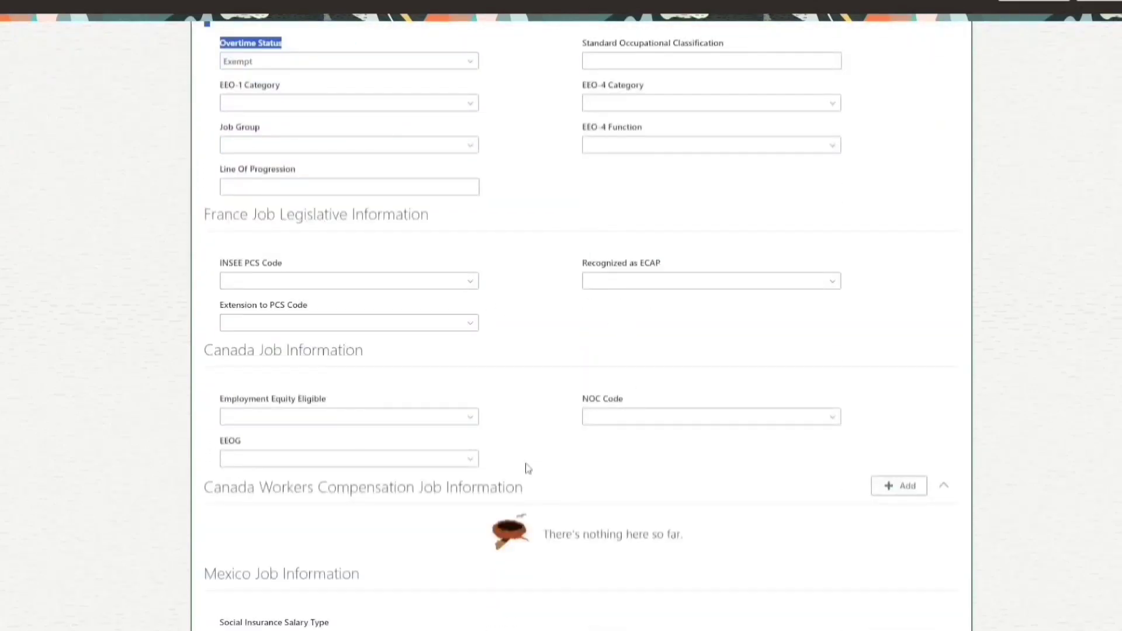
pyautogui.scroll(6, 227, 206)
pyautogui.scroll(1, 308, 276)
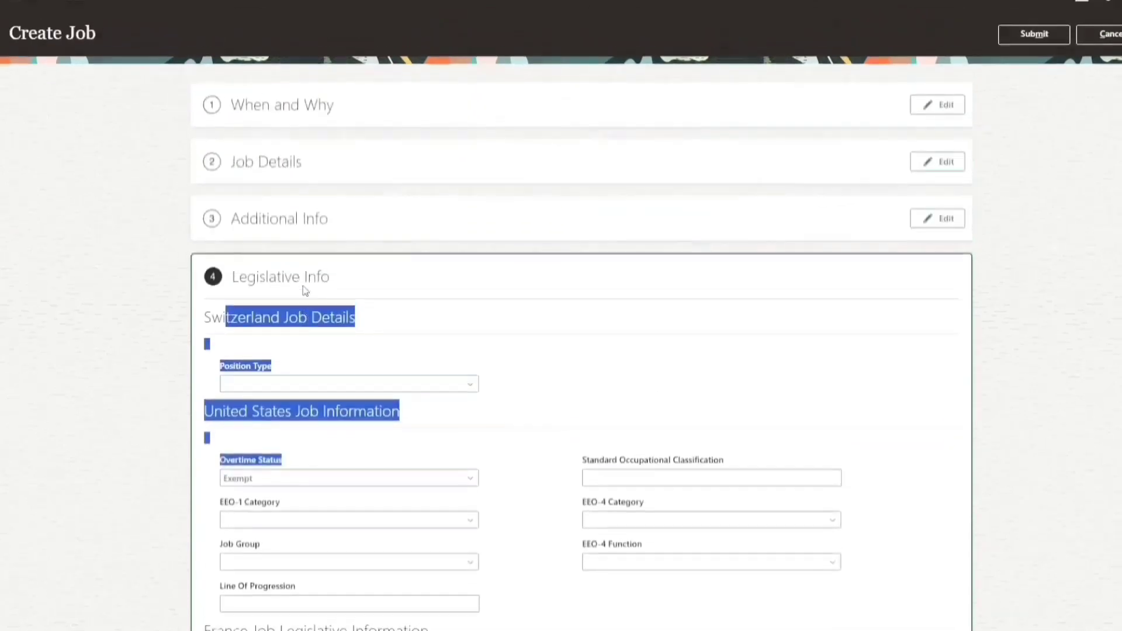
pyautogui.scroll(-2, 300, 201)
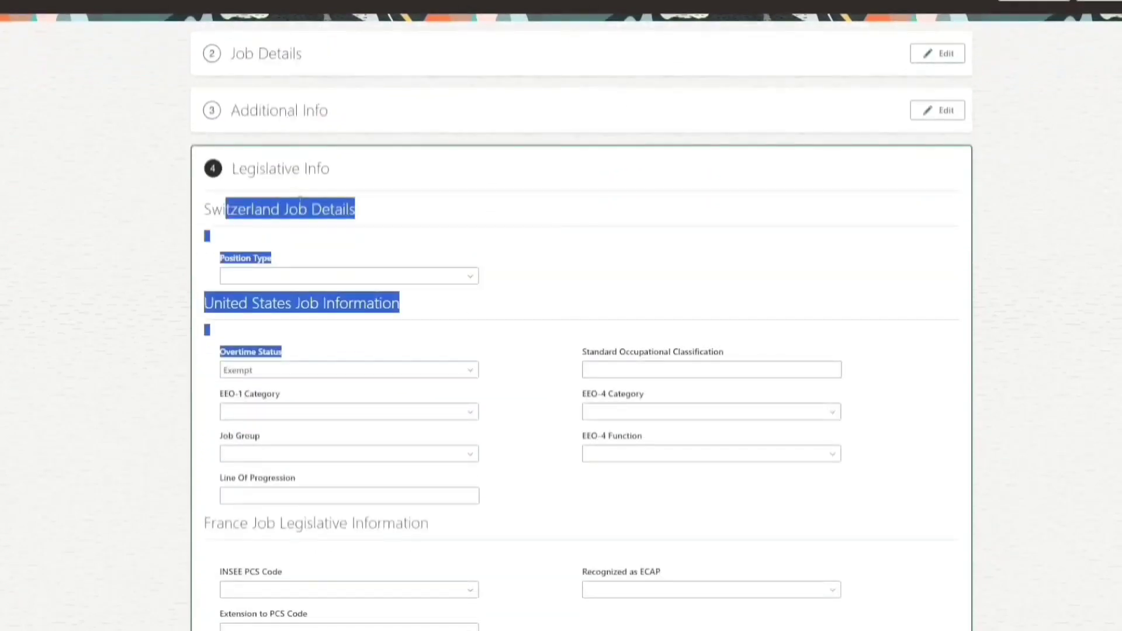
pyautogui.scroll(-1, 300, 200)
pyautogui.click(147, 335)
pyautogui.scroll(-3, 147, 336)
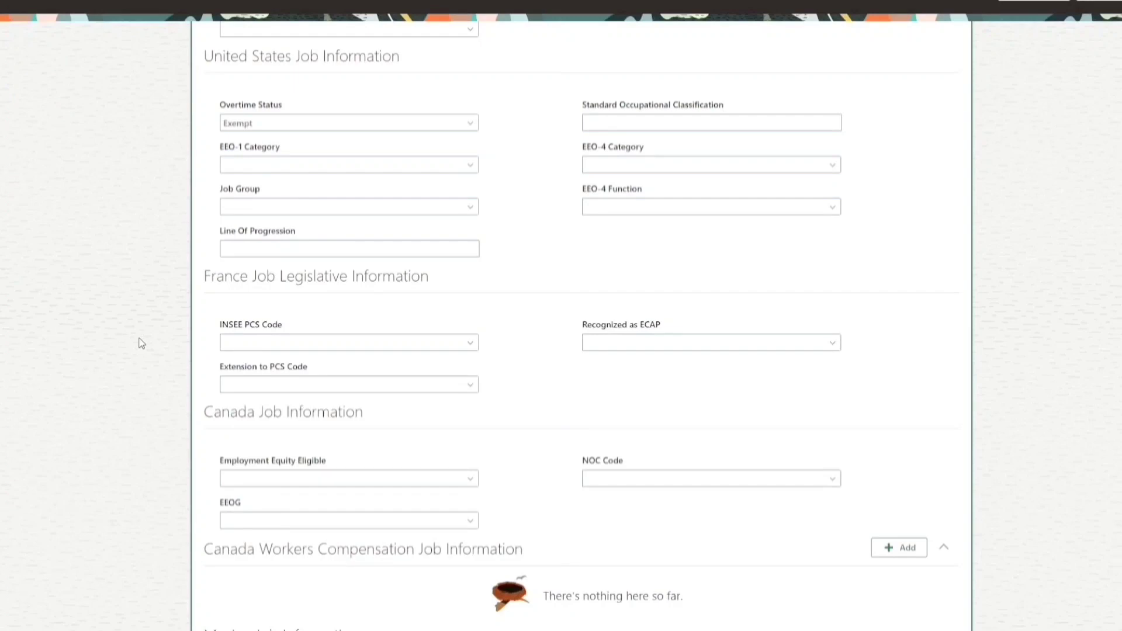
pyautogui.scroll(-1, 237, 384)
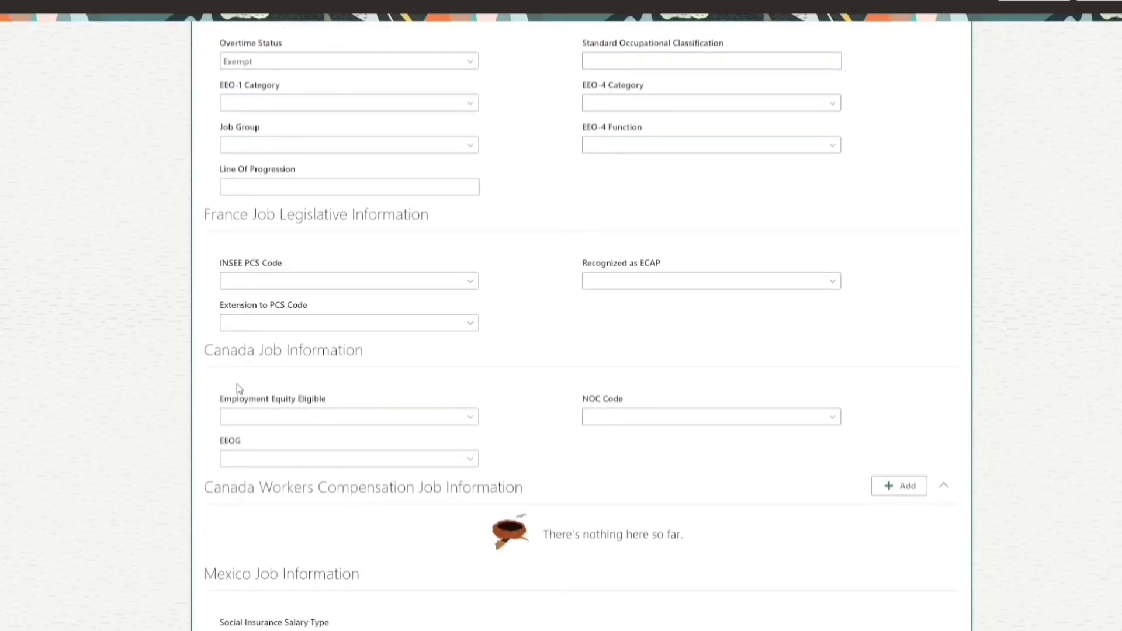
pyautogui.scroll(-3, 239, 388)
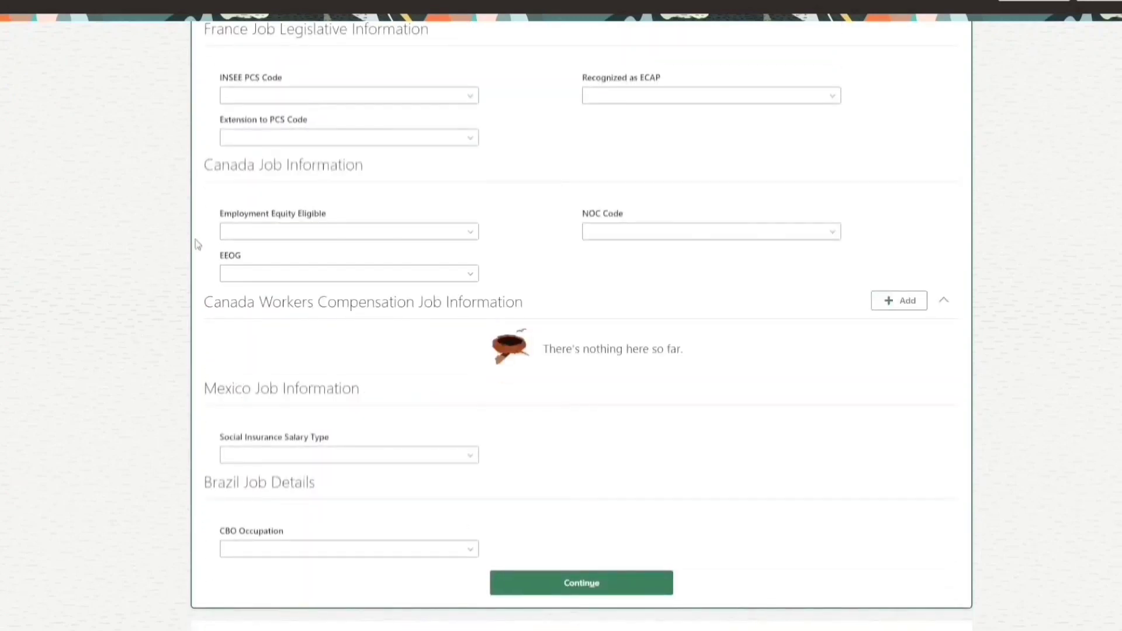
pyautogui.scroll(5, 198, 242)
pyautogui.scroll(4, 200, 238)
pyautogui.scroll(-10, 280, 241)
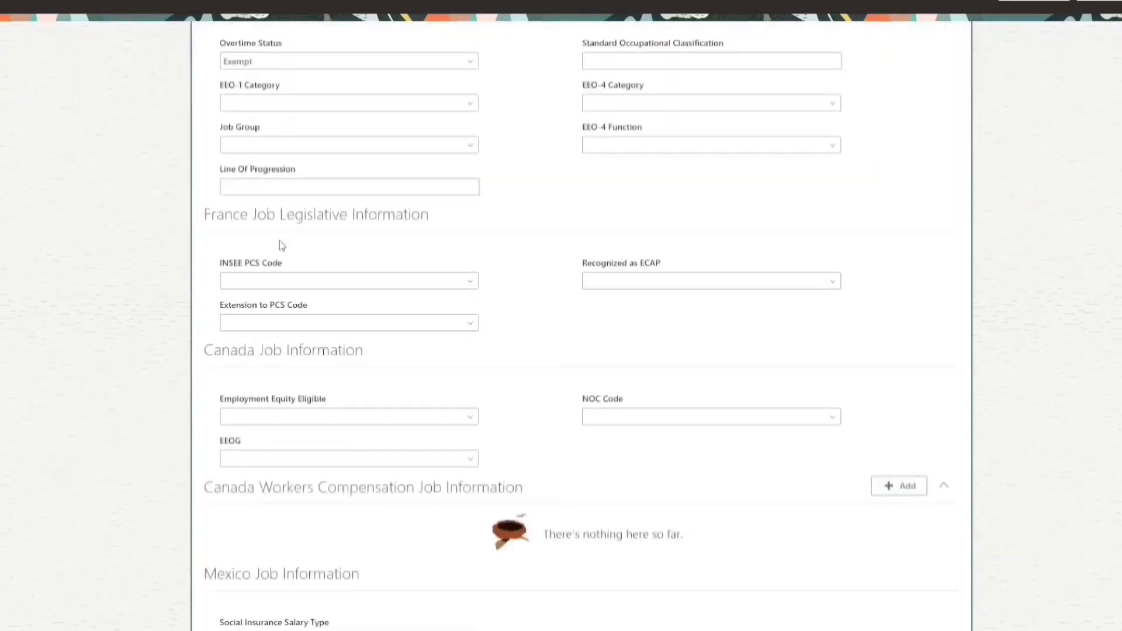
pyautogui.scroll(5, 281, 158)
pyautogui.scroll(-5, 313, 249)
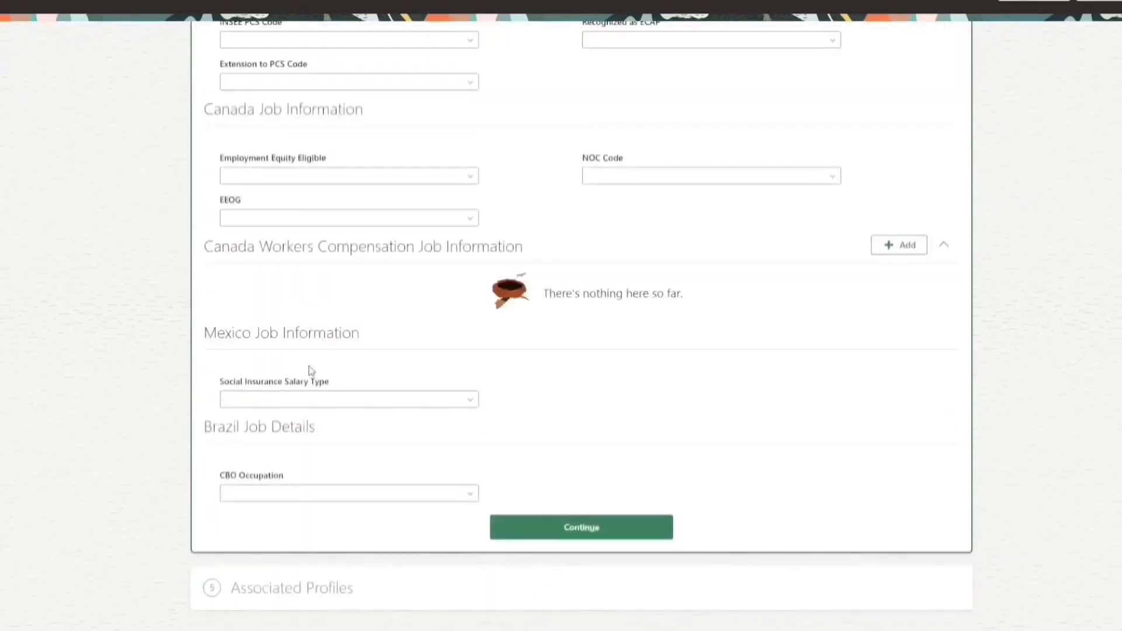
# Look up the available CBO Occupation values under Brazil Job Details with an advanced Is not blank search, and close without choosing one
pyautogui.moveTo(226, 476); pyautogui.dragTo(398, 487)
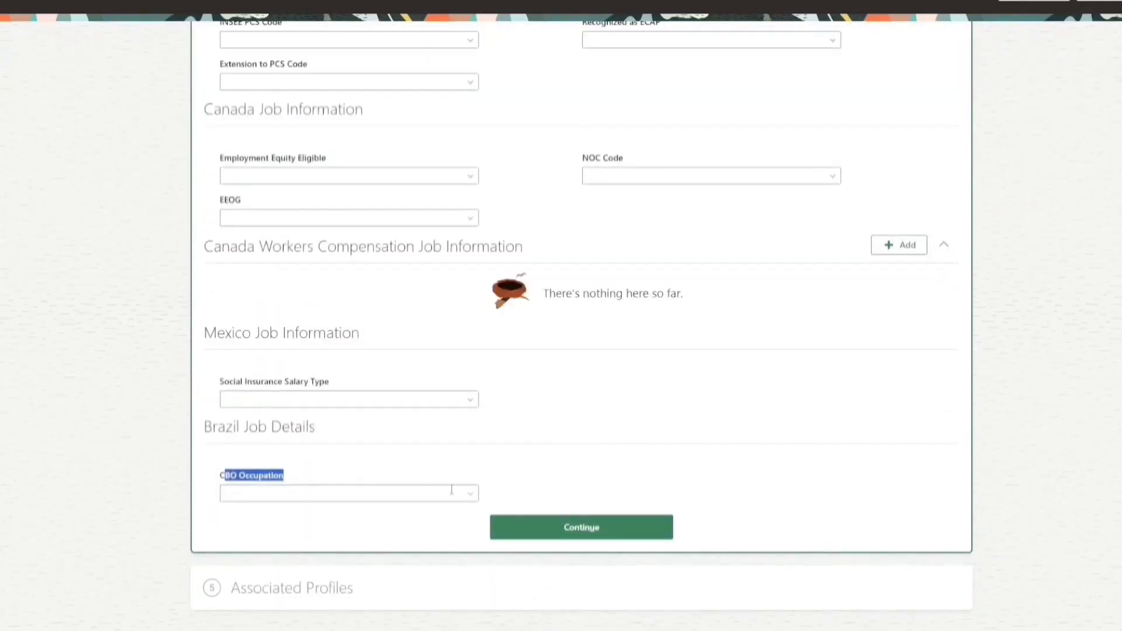
pyautogui.click(471, 493)
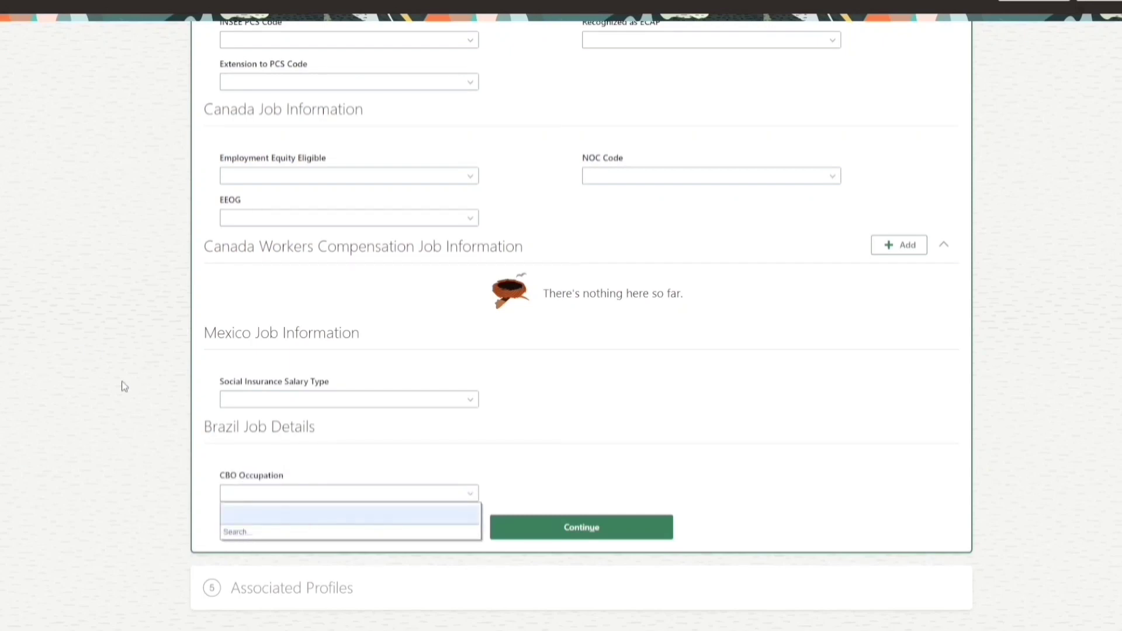
pyautogui.click(234, 531)
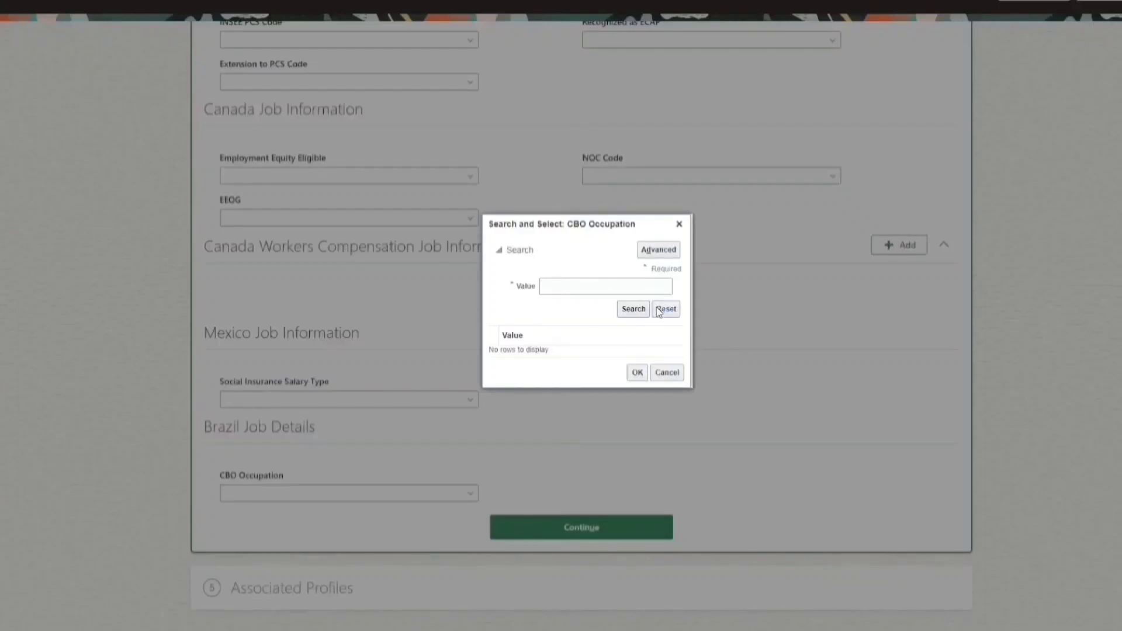
pyautogui.click(658, 251)
pyautogui.click(532, 287)
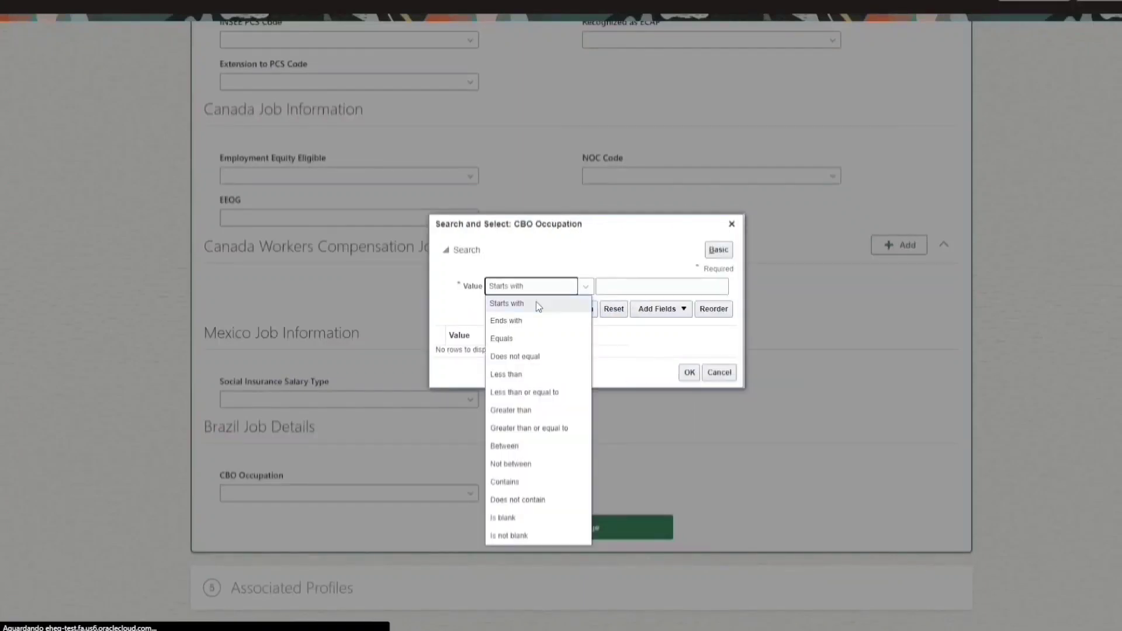
pyautogui.click(534, 537)
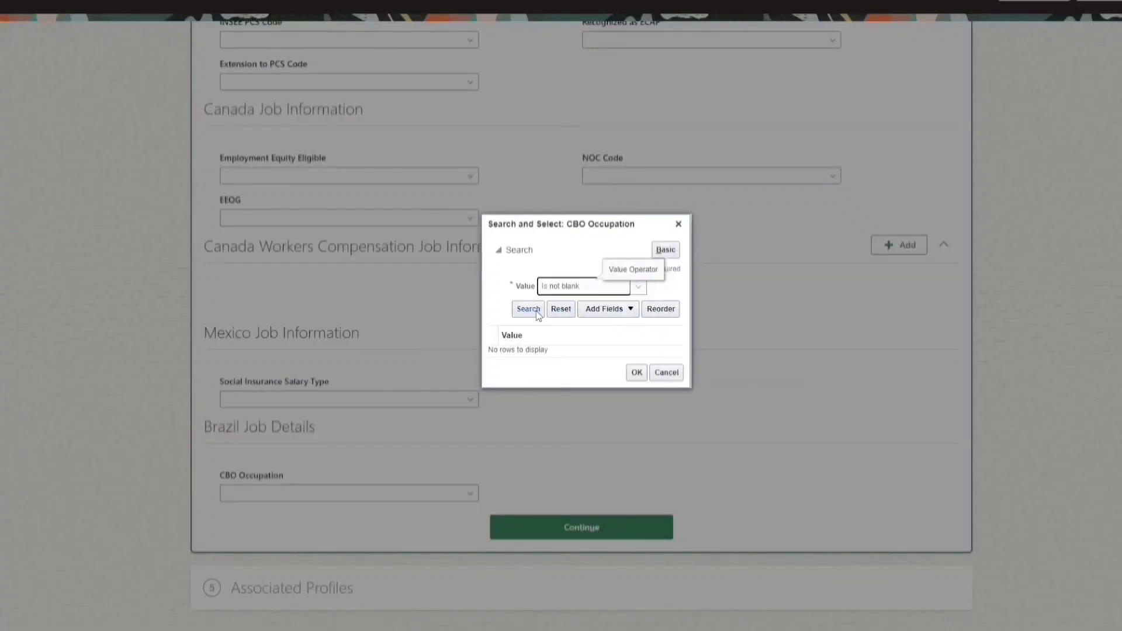
pyautogui.click(539, 312)
pyautogui.click(666, 373)
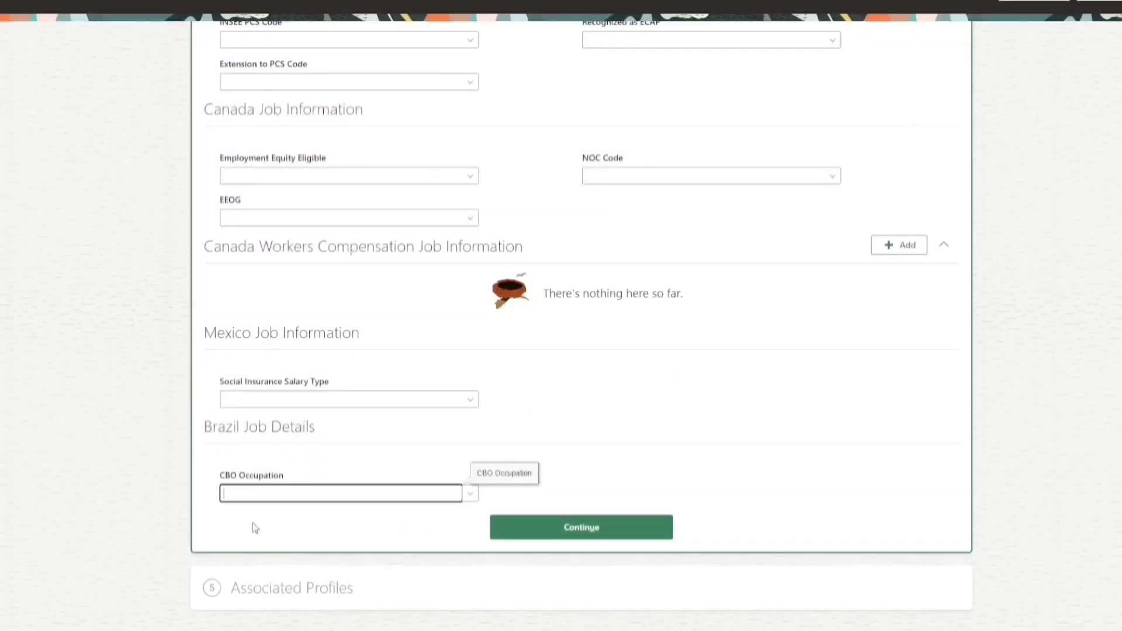
# Complete the Legislative Info section without entering a CBO Occupation and submit the new job without adding associated profiles
pyautogui.moveTo(221, 478); pyautogui.dragTo(302, 481)
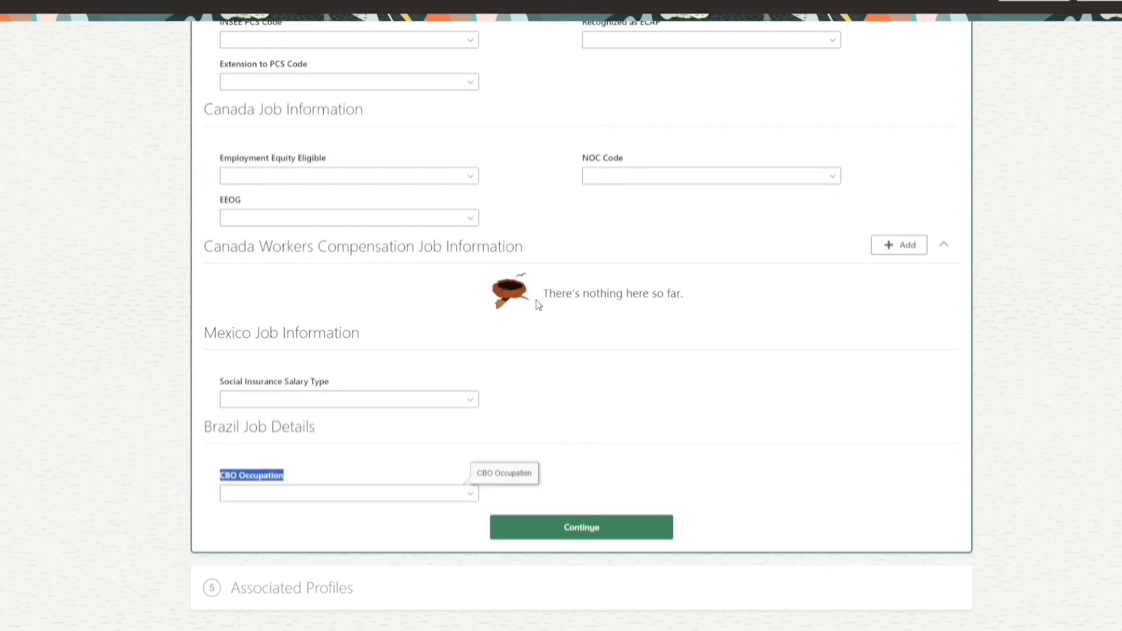
pyautogui.click(223, 477)
pyautogui.moveTo(222, 476); pyautogui.dragTo(304, 478)
pyautogui.scroll(10, 304, 478)
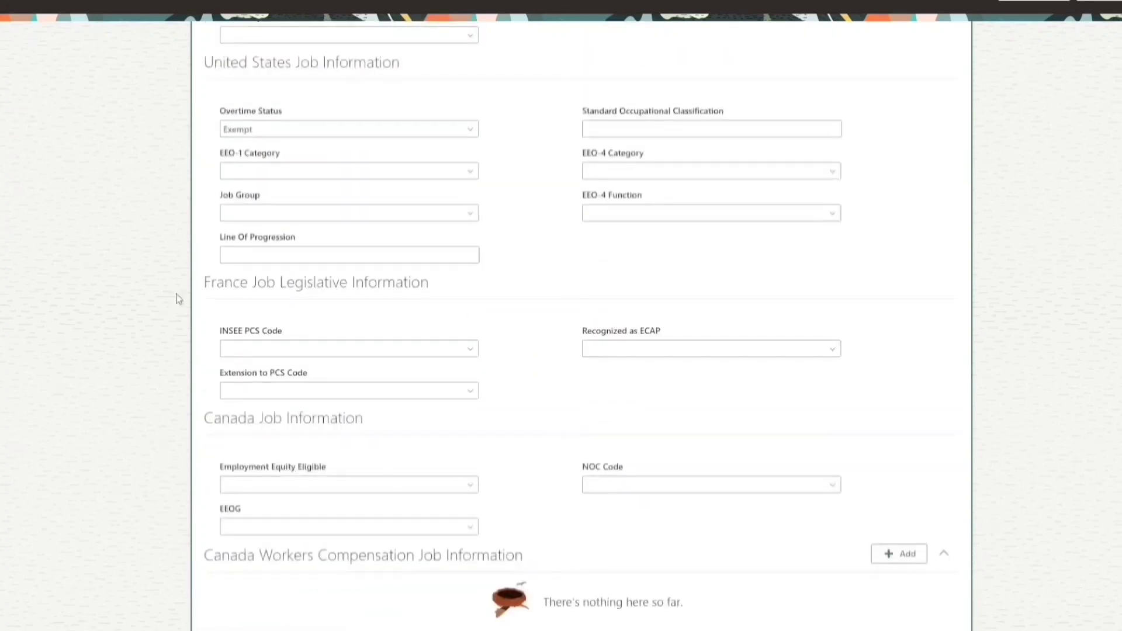
pyautogui.scroll(-10, 406, 407)
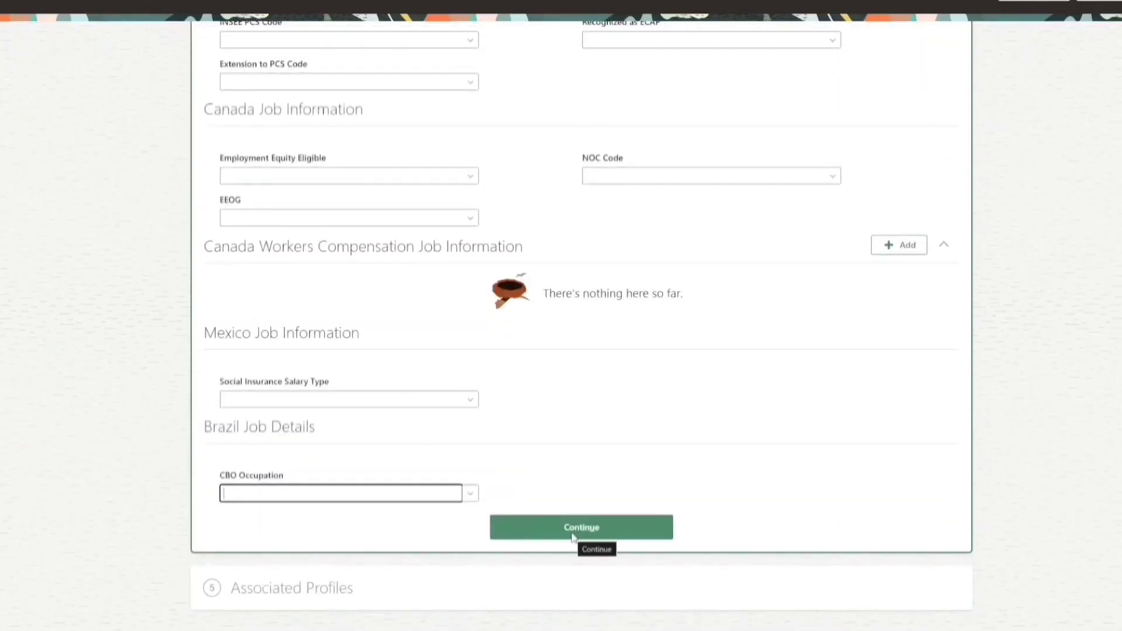
pyautogui.click(571, 535)
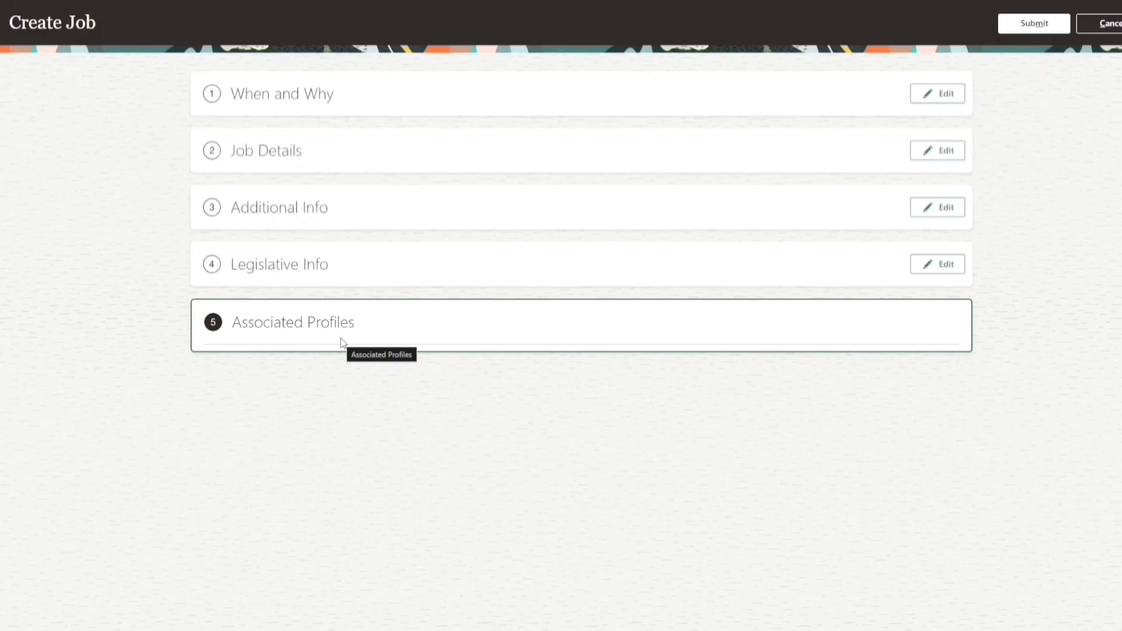
pyautogui.scroll(1, 248, 380)
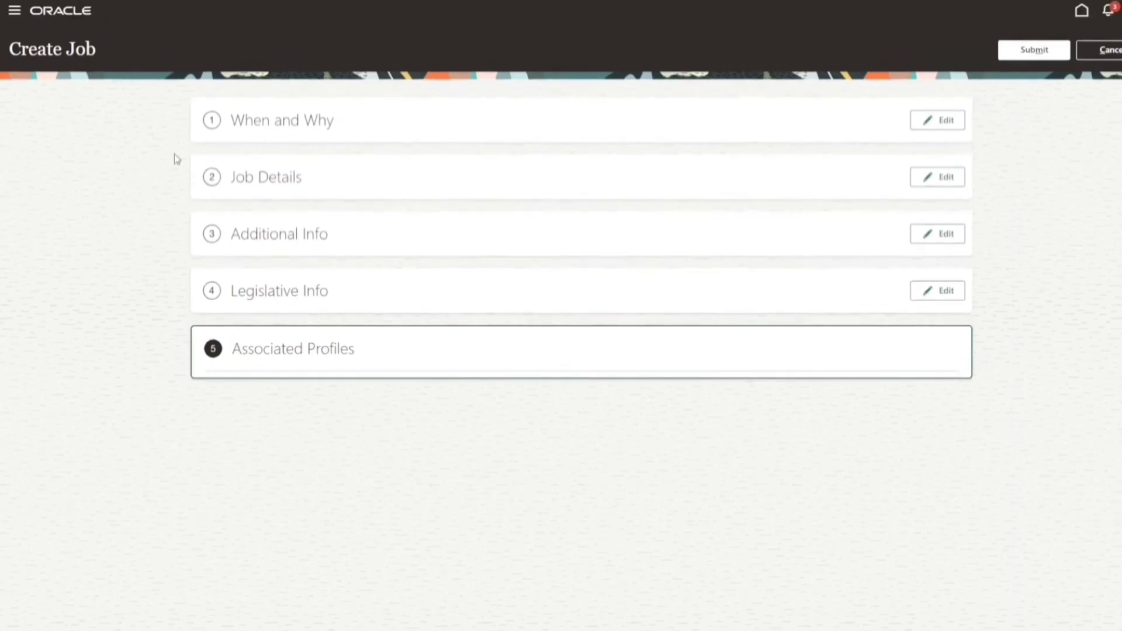
pyautogui.moveTo(22, 47); pyautogui.dragTo(996, 65)
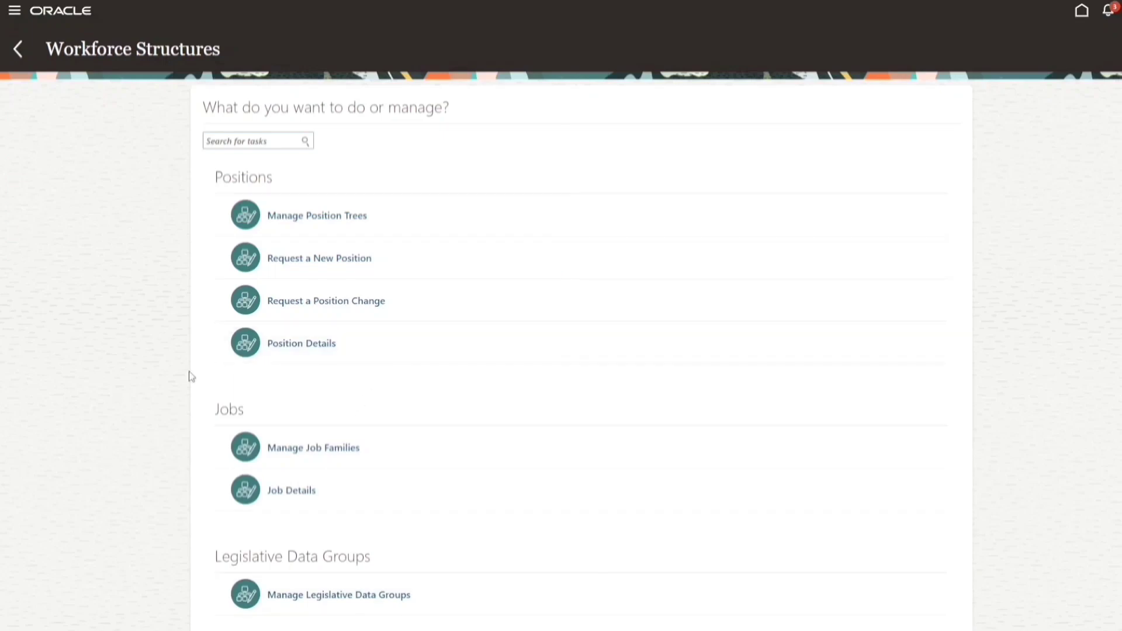
# Search the active jobs in Job Details for the job code 9999999
pyautogui.click(306, 489)
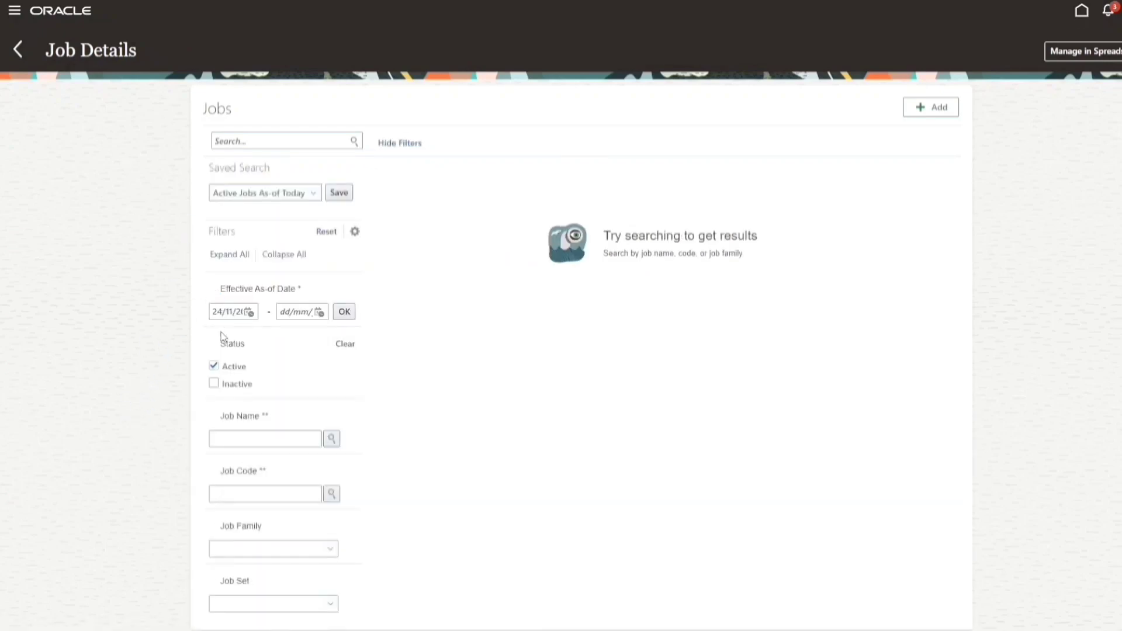
pyautogui.click(236, 491)
pyautogui.write('9999999')
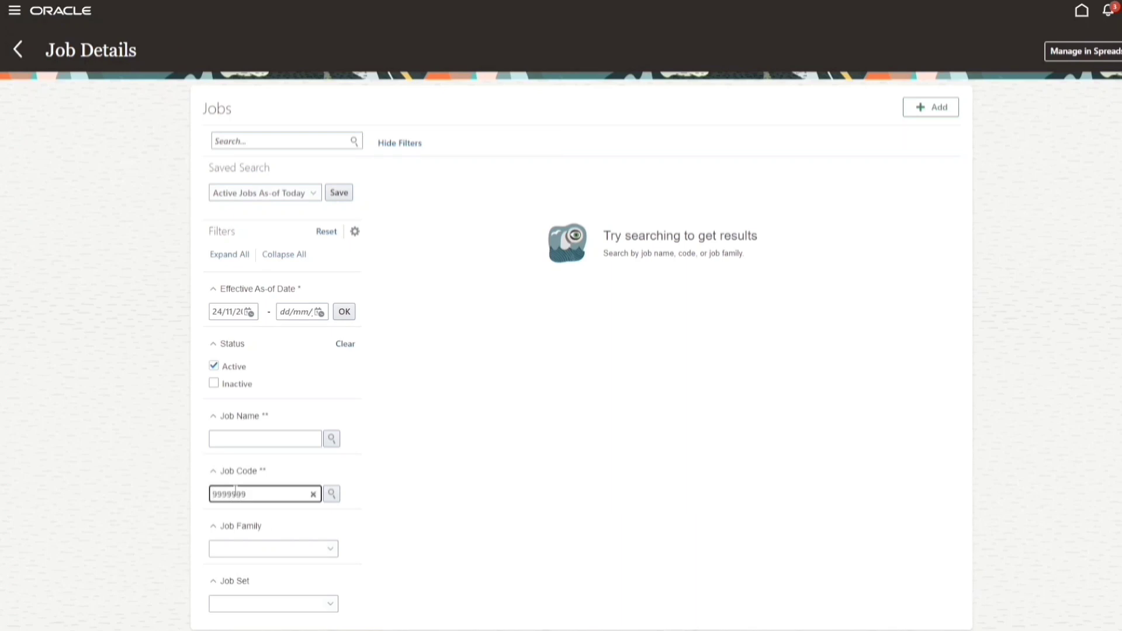
pyautogui.press('Return')
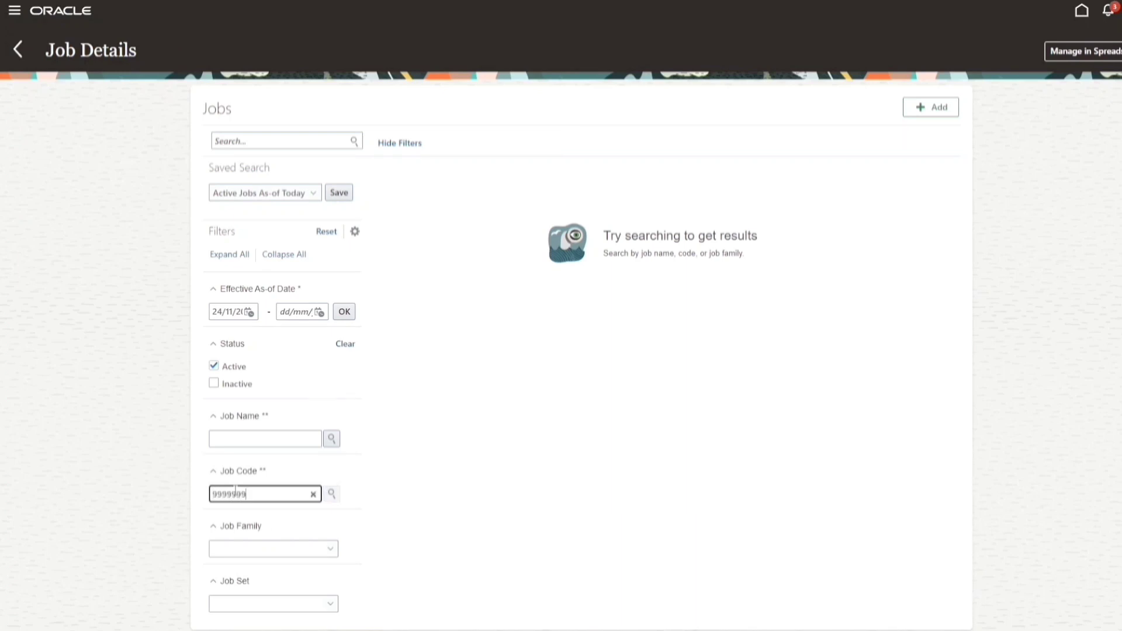